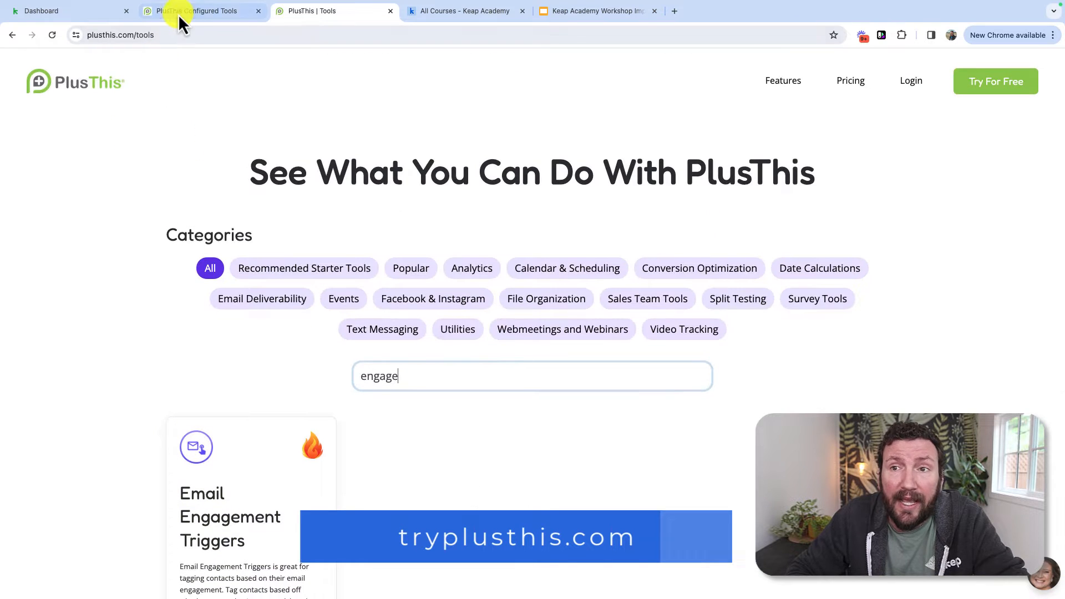
Step: Switch to the PlusThis Configured Tools browser tab
click(178, 15)
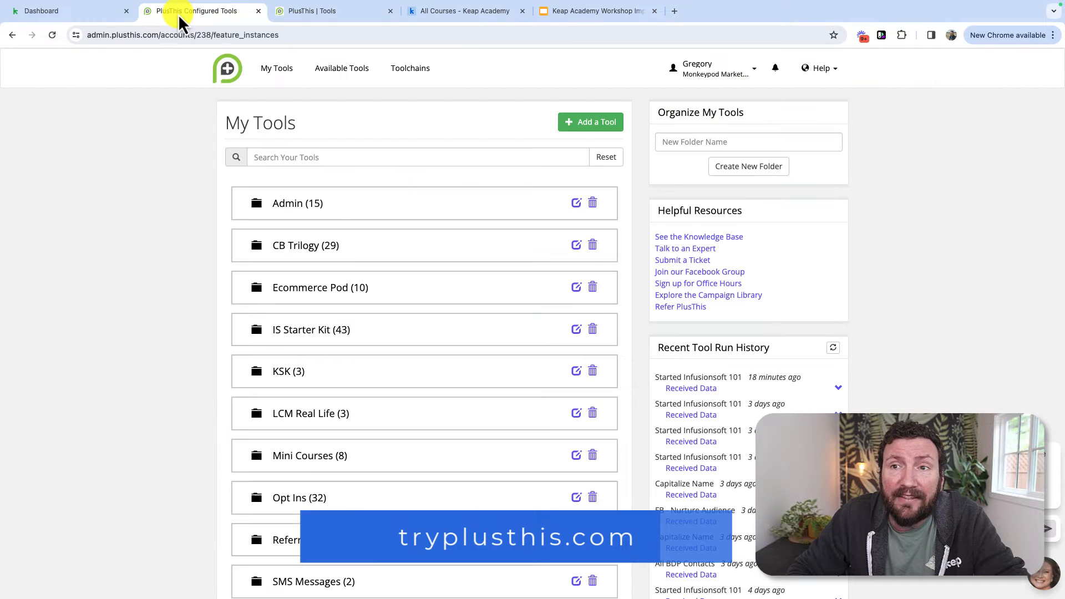
Step: Add a new tool by searching 'enga' and choosing Email Engagement Triggers
click(589, 131)
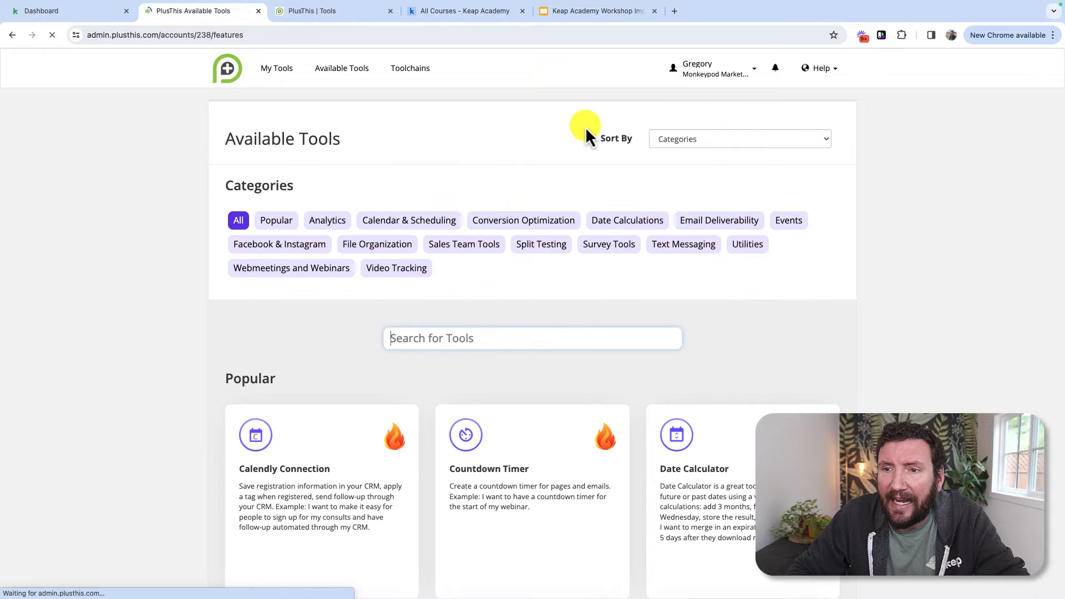
text(enga)
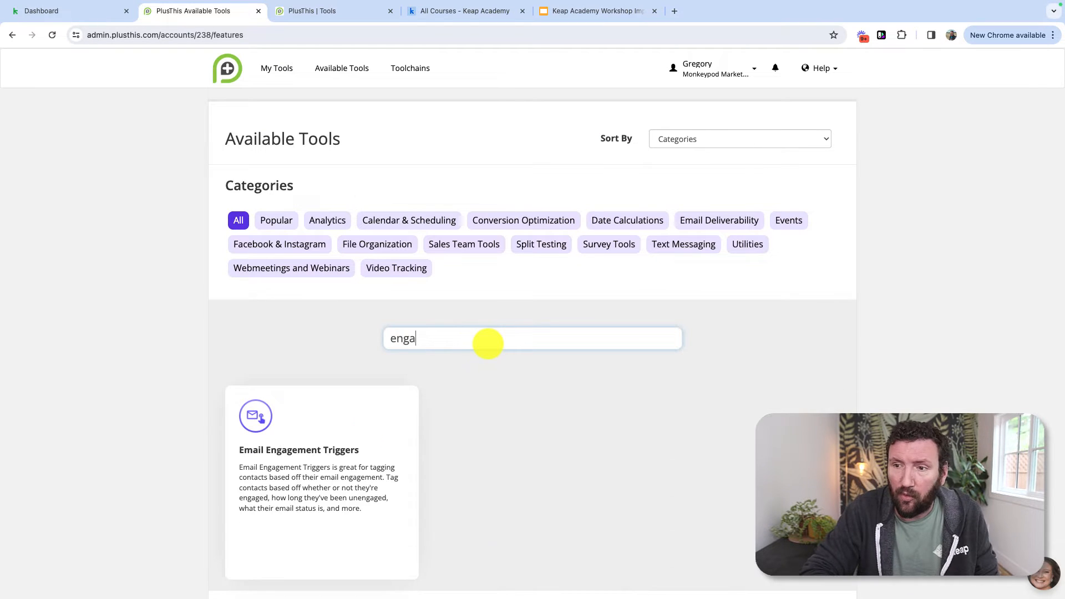
click(346, 461)
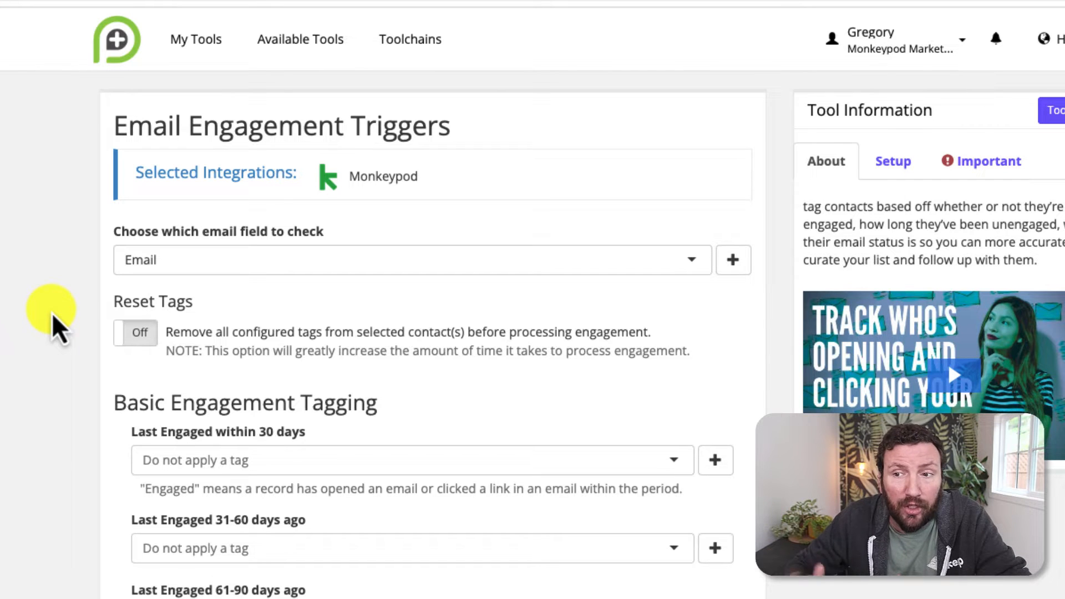
Step: Create a new Last Engaged tag for the 30 Days or Less slot, pasting its name
scroll(55, 327, down, 2)
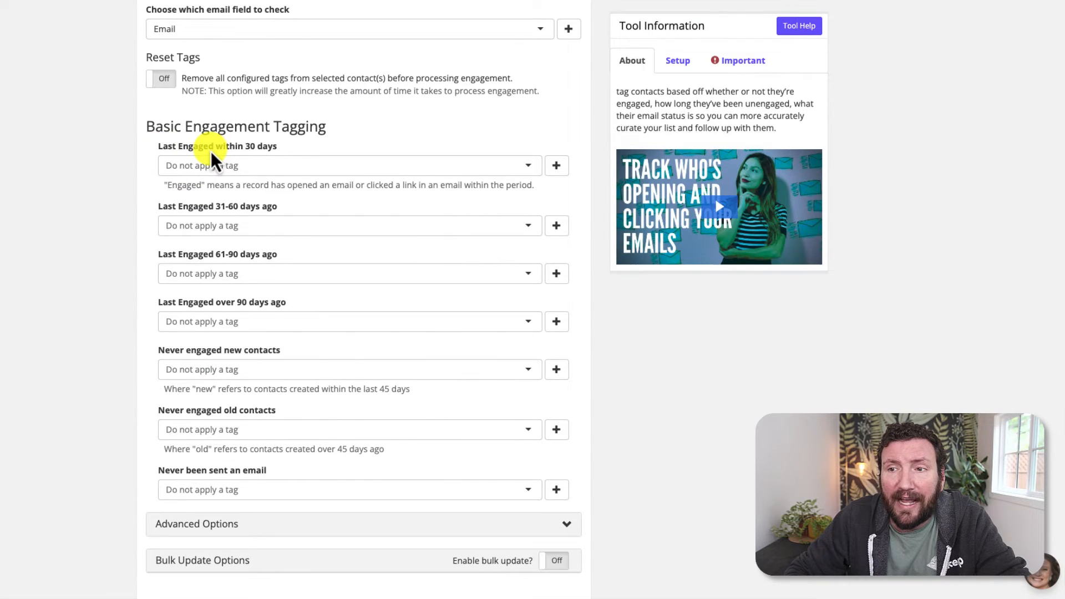
click(562, 170)
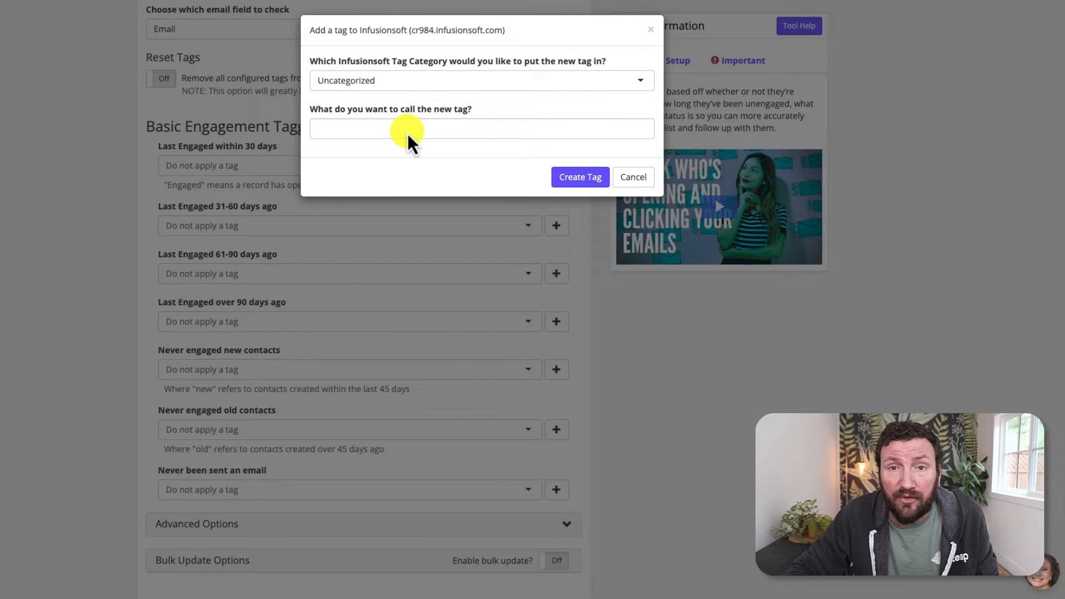
click(407, 133)
text(Last Engaged - 30 Days or Less)
click(572, 179)
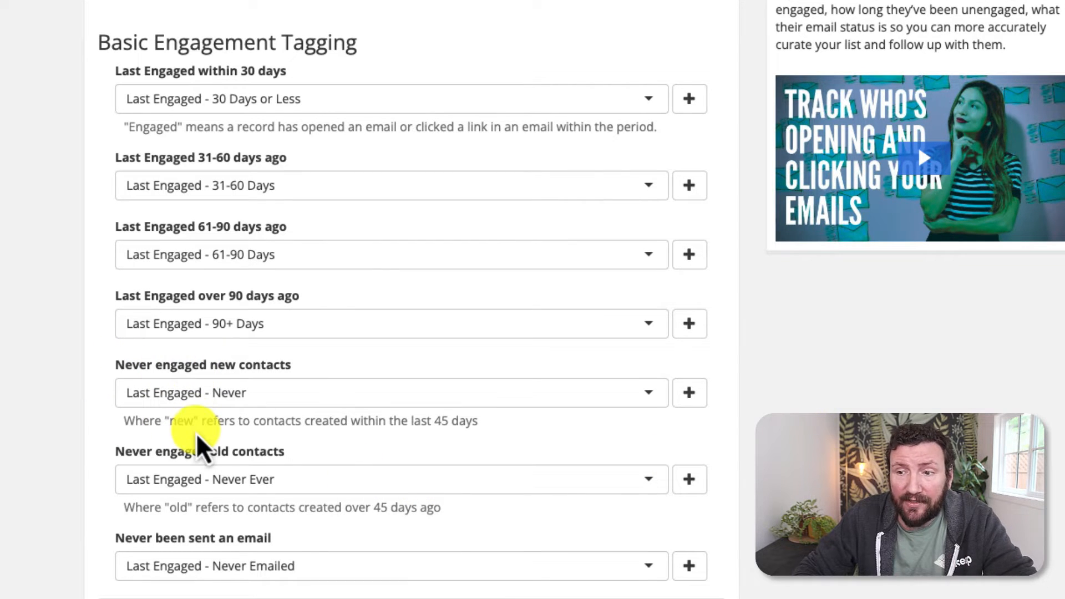
Step: Highlight the 'last 45 days' and '45 days ago' hint definitions on the form
drag(473, 422, 409, 429)
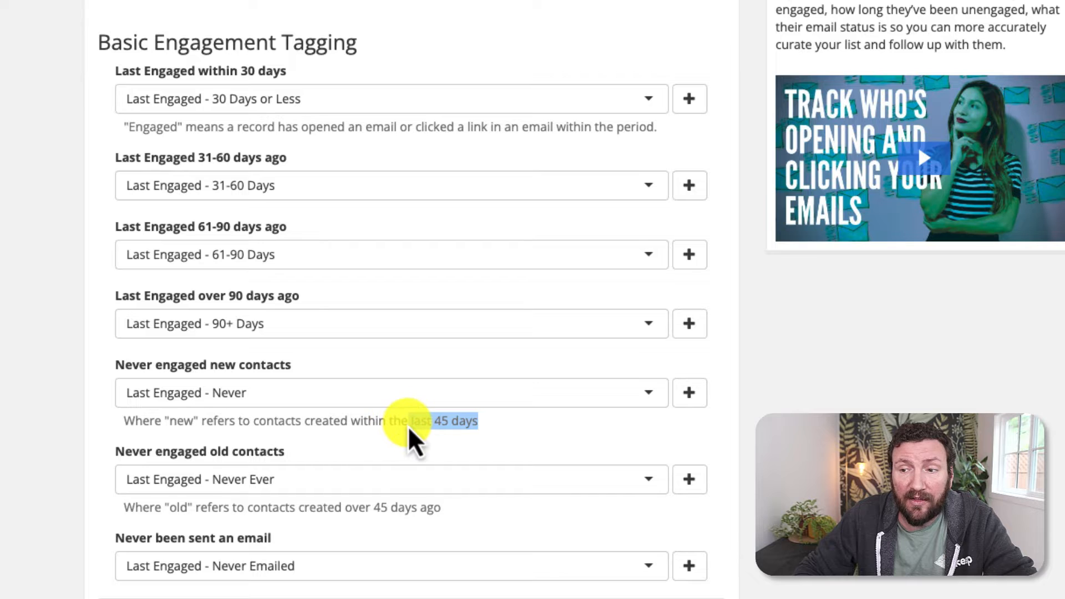
click(398, 432)
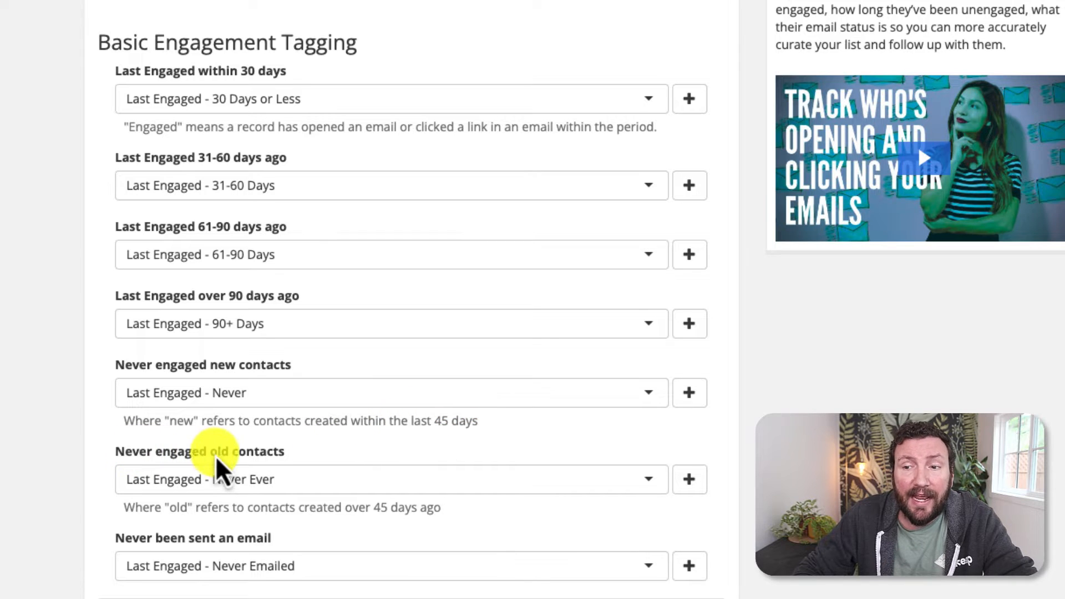
drag(454, 514, 380, 517)
click(375, 514)
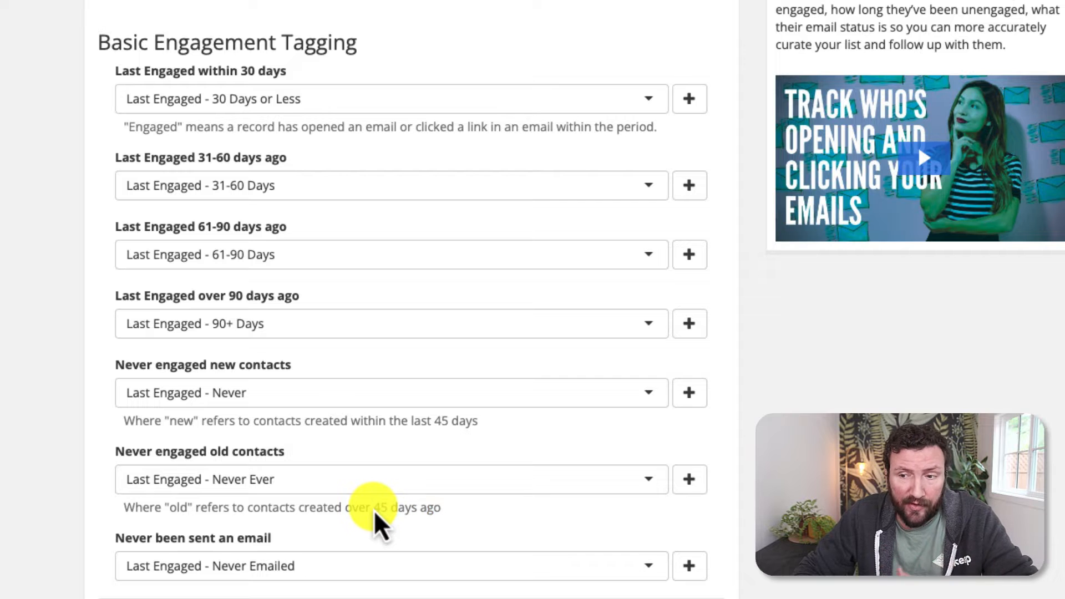
scroll(169, 552, down, 3)
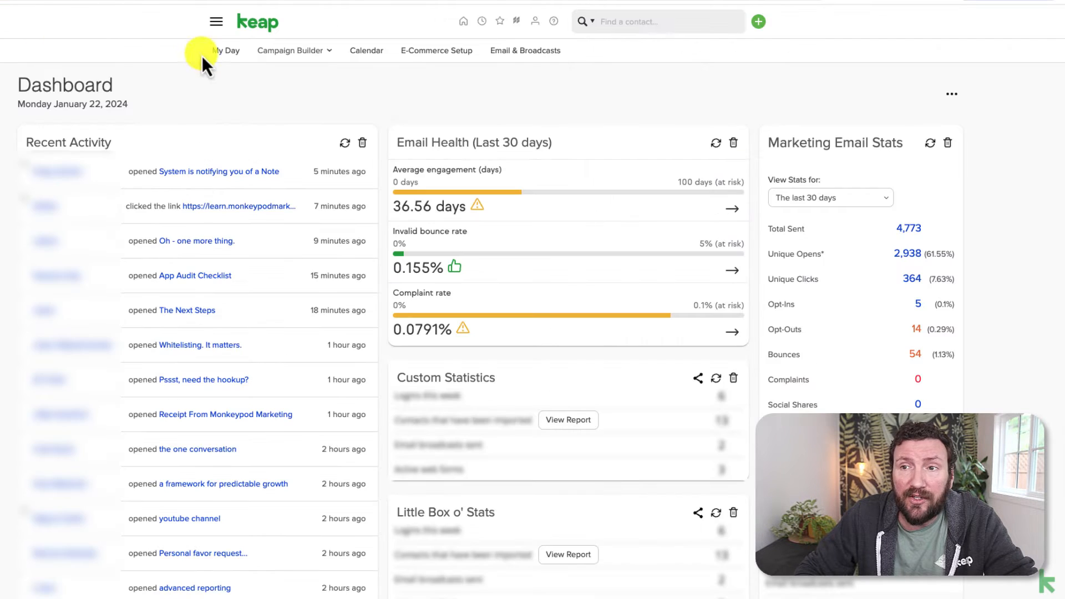
Step: Open Keap's Tags list under CRM Settings to check the new Last Engaged tags
click(215, 25)
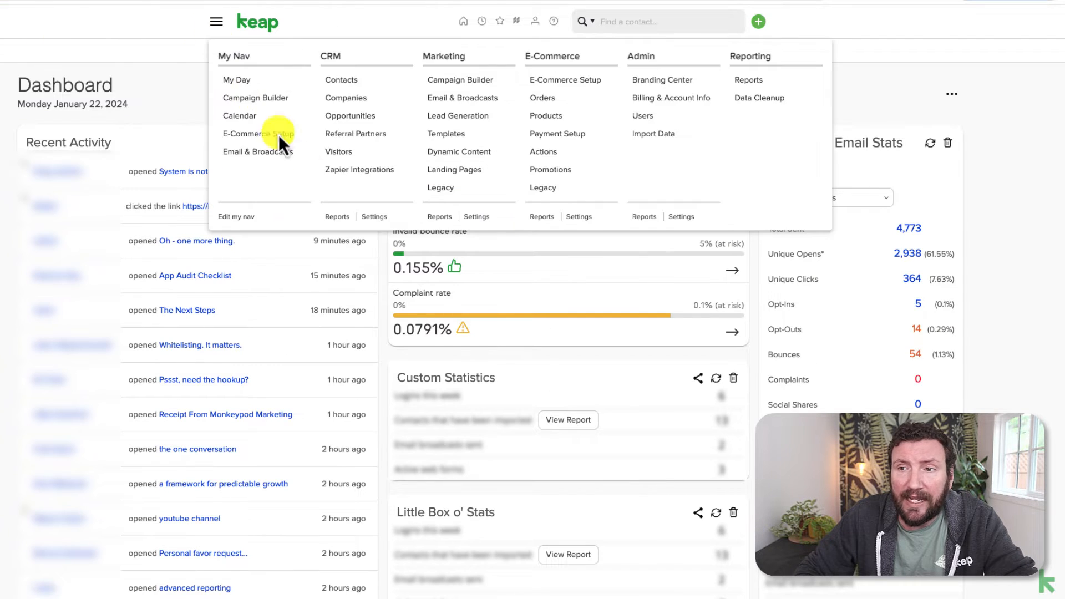
click(372, 217)
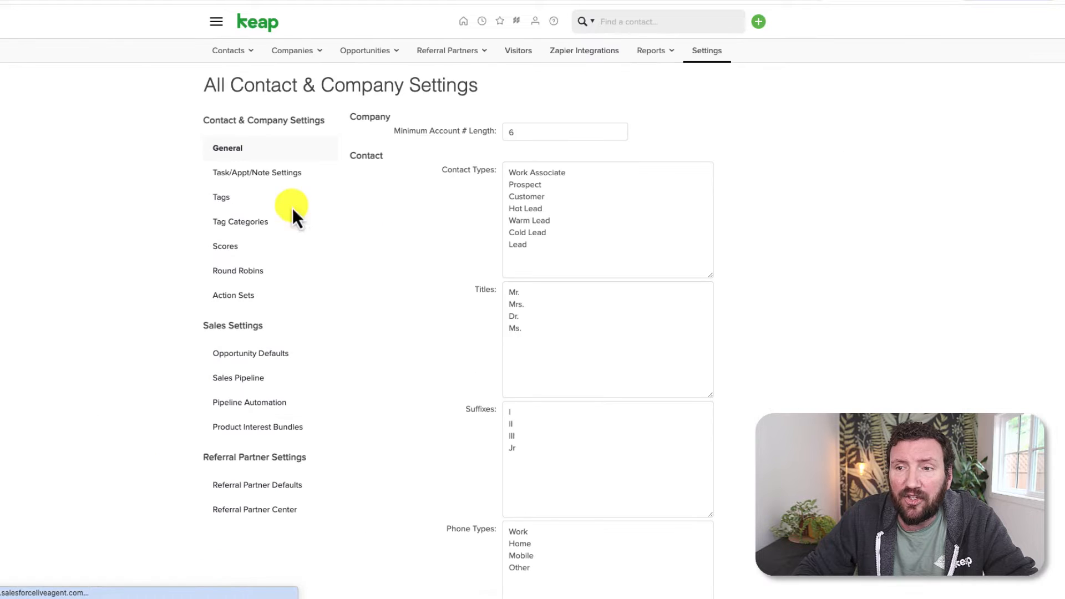
click(230, 199)
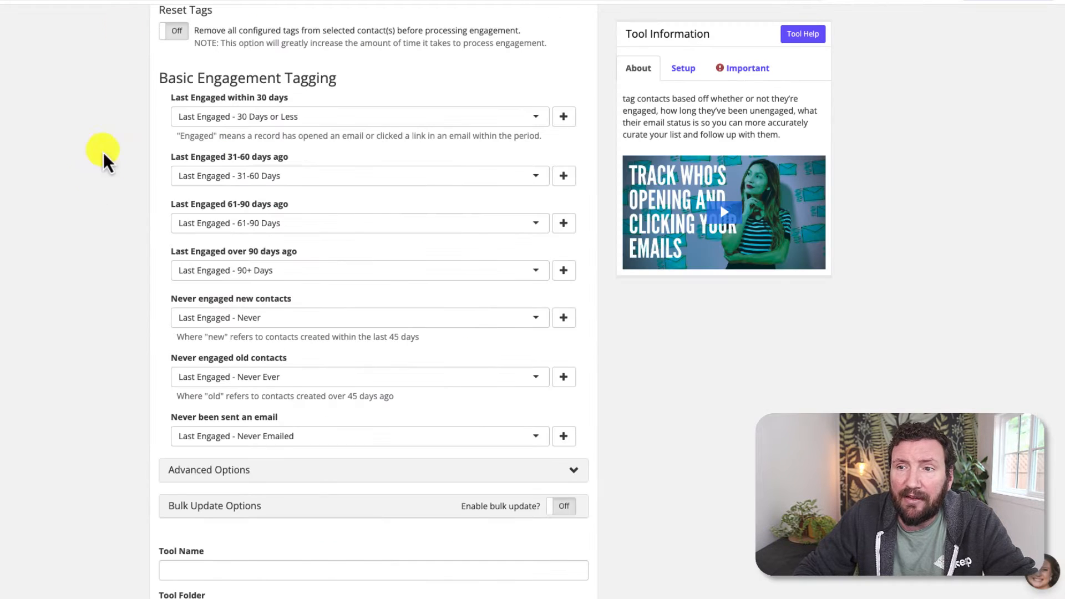
Step: Expand Advanced Options to show Store Number of Days and Tag By Email Status
scroll(119, 290, up, 2)
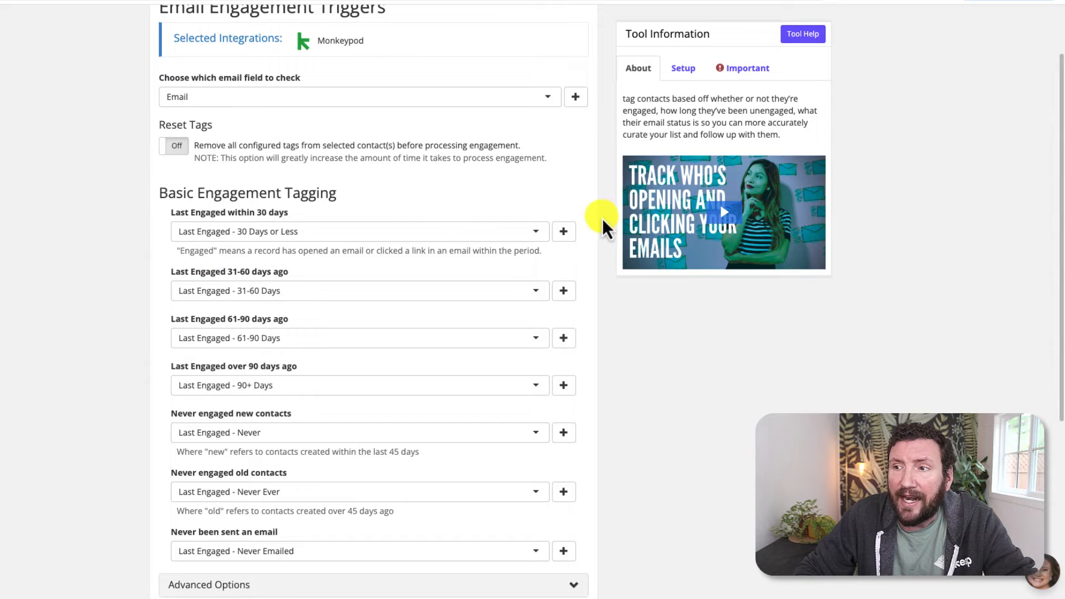
scroll(599, 278, down, 5)
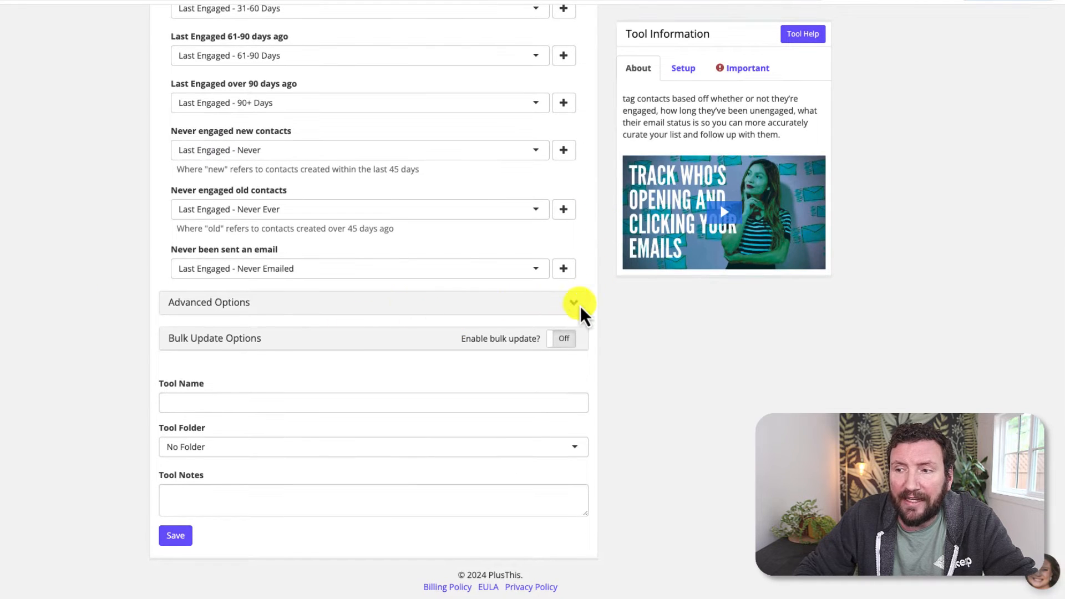
click(576, 306)
scroll(575, 306, down, 3)
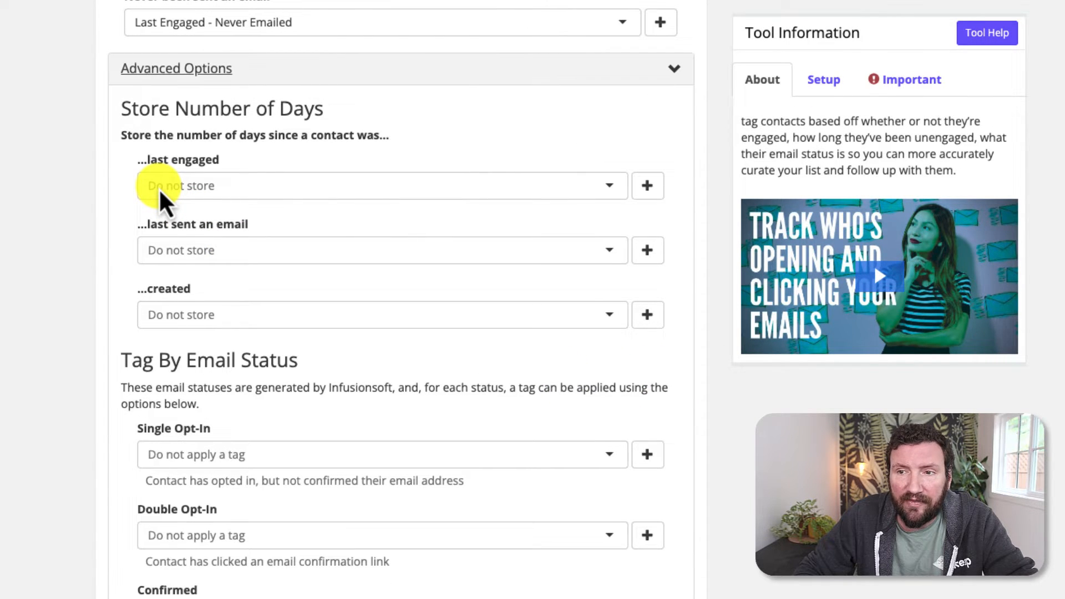
scroll(160, 253, down, 2)
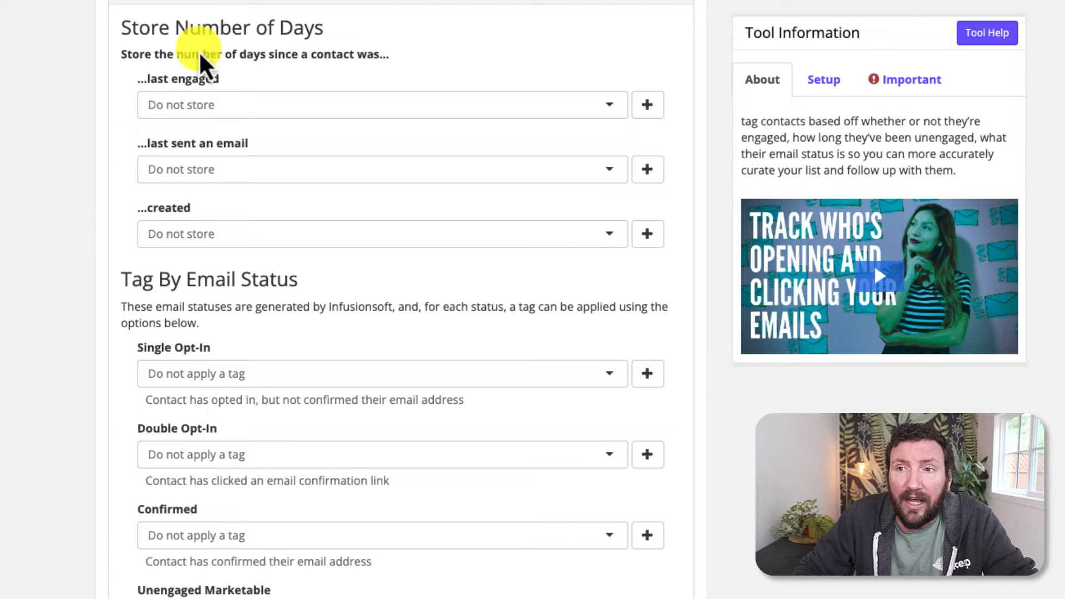
Step: Highlight the number-of-days note in the Advanced Options subtitle
drag(177, 54, 269, 61)
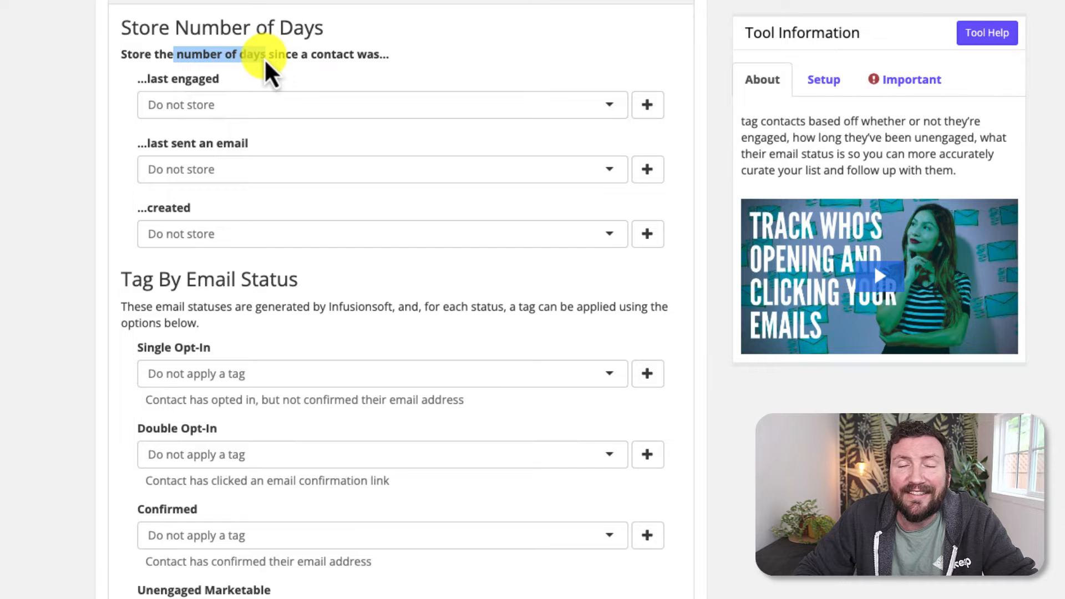
click(81, 109)
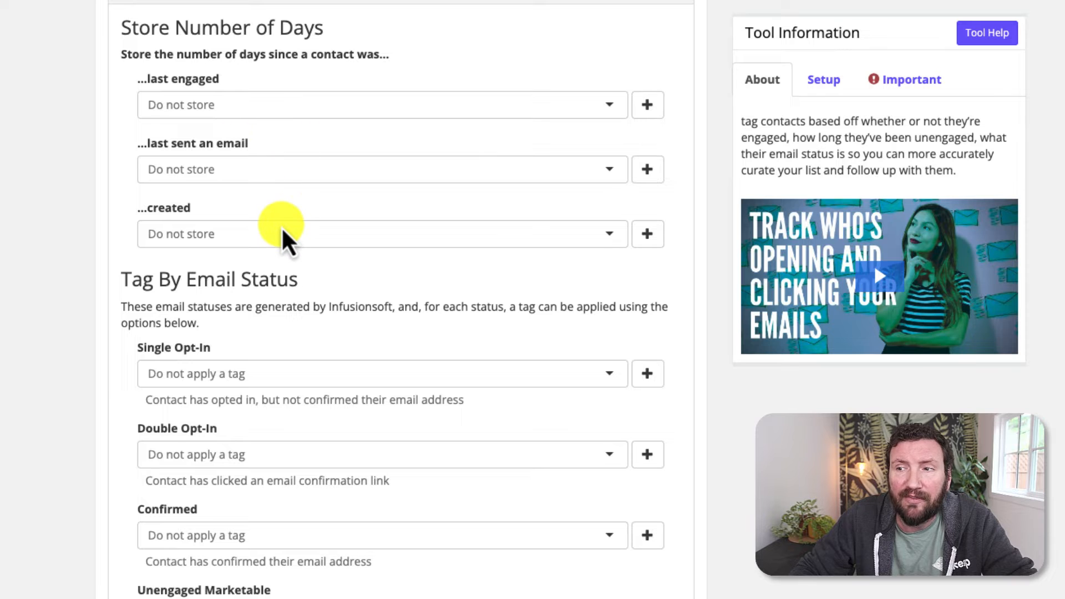
scroll(283, 230, up, 15)
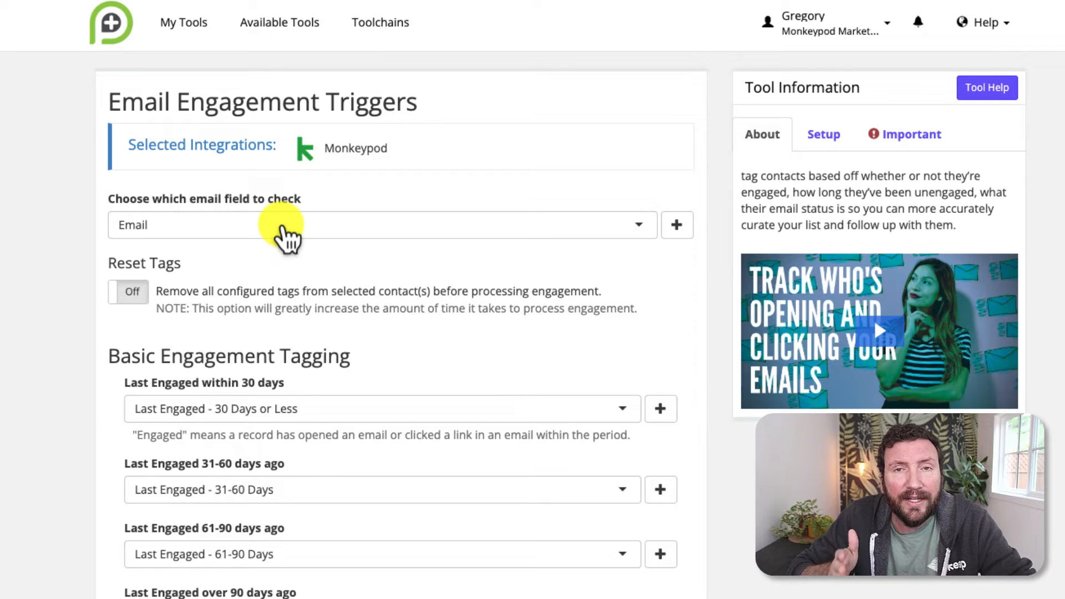
Step: Review the Tag By Email Status slots, all left at 'Do not apply a tag'
scroll(282, 228, down, 9)
scroll(282, 225, down, 5)
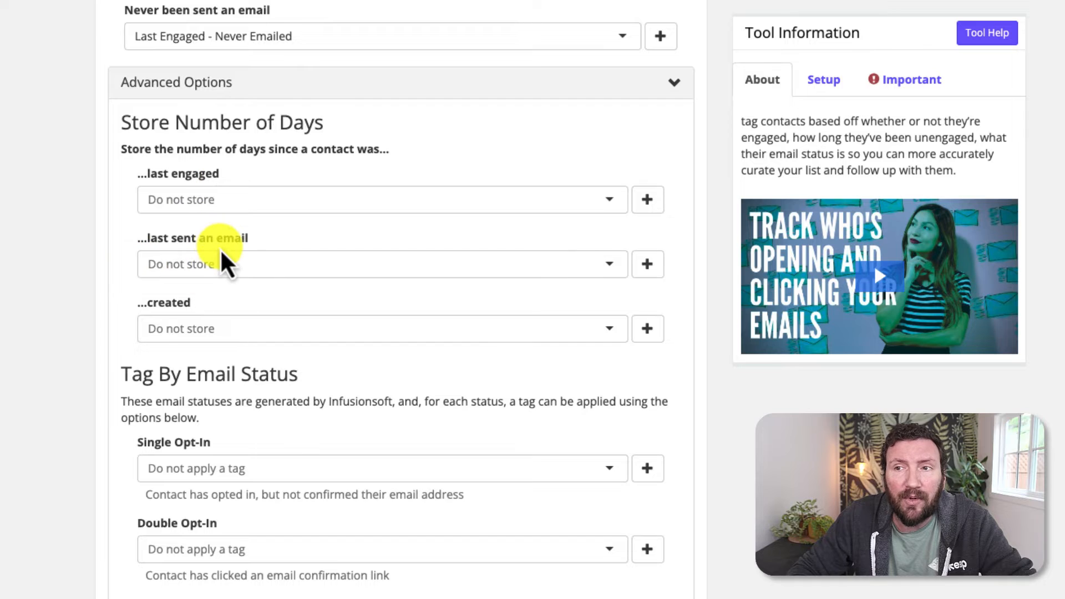
scroll(223, 261, up, 10)
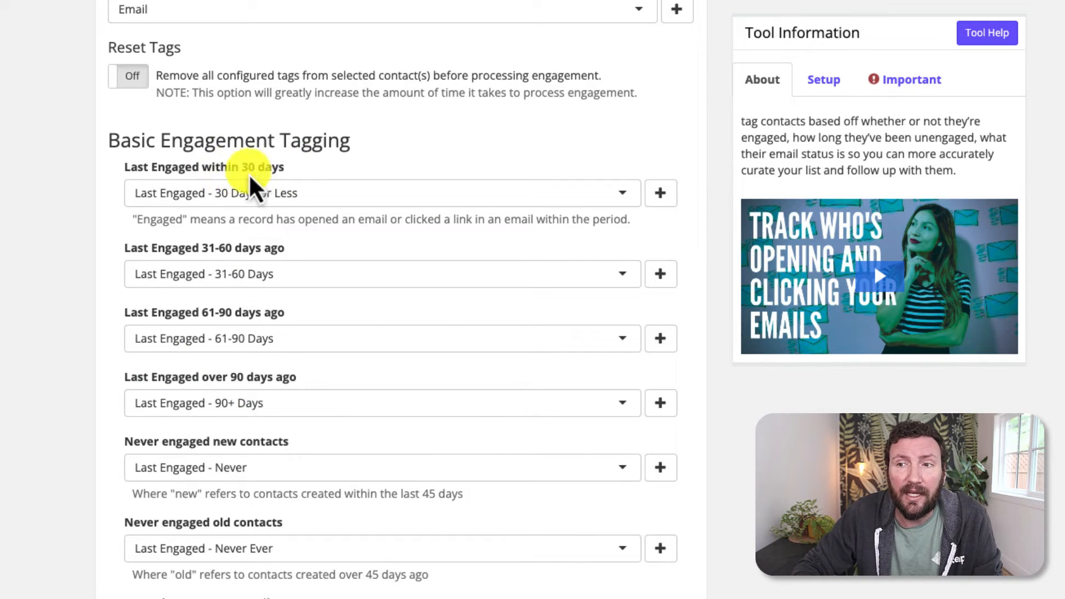
scroll(273, 342, down, 4)
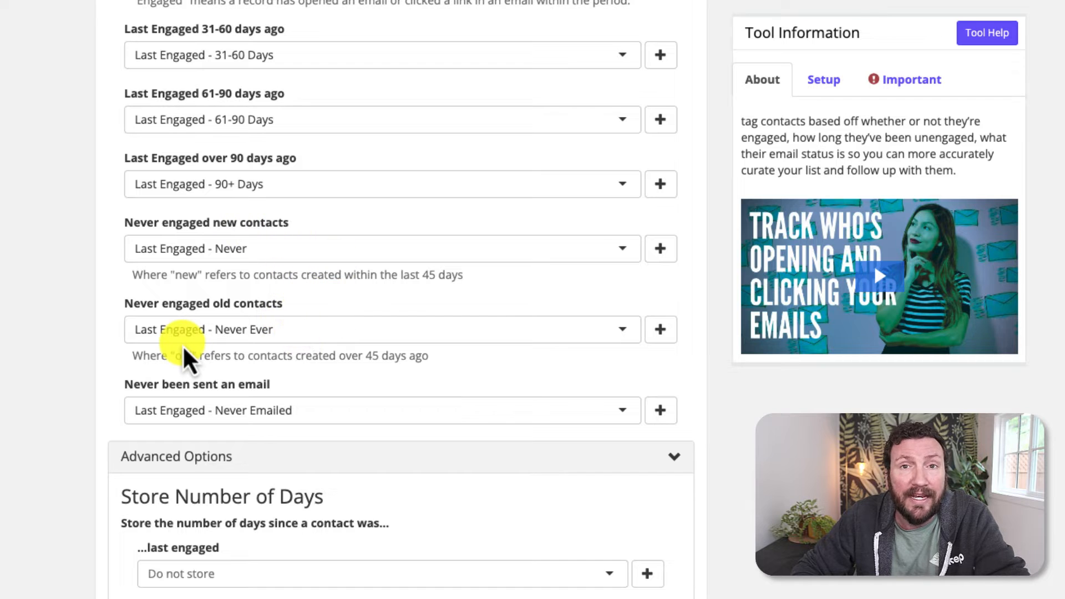
scroll(184, 351, down, 10)
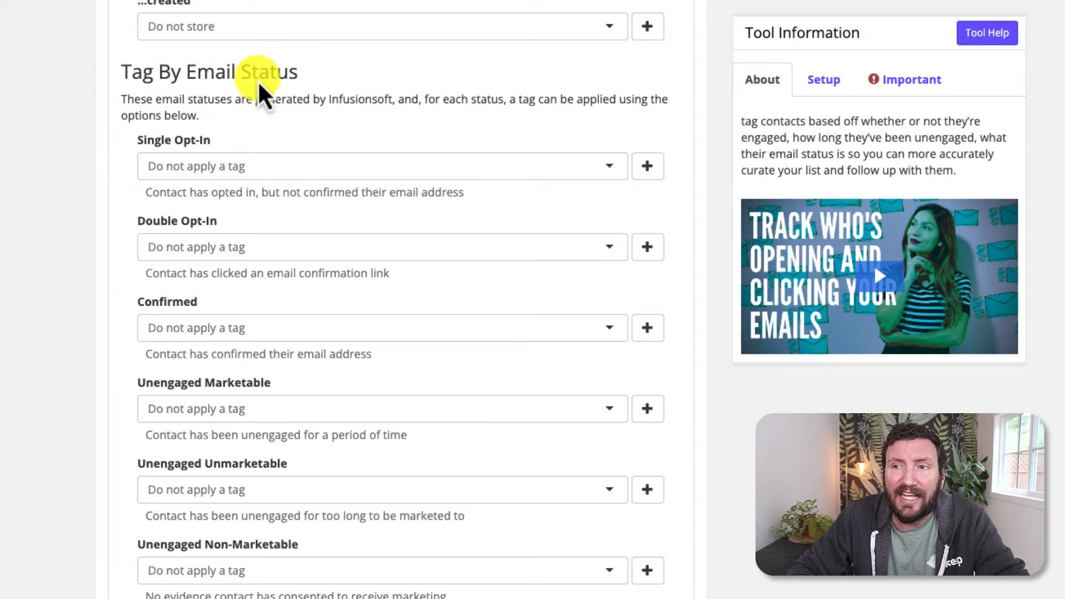
scroll(225, 179, down, 4)
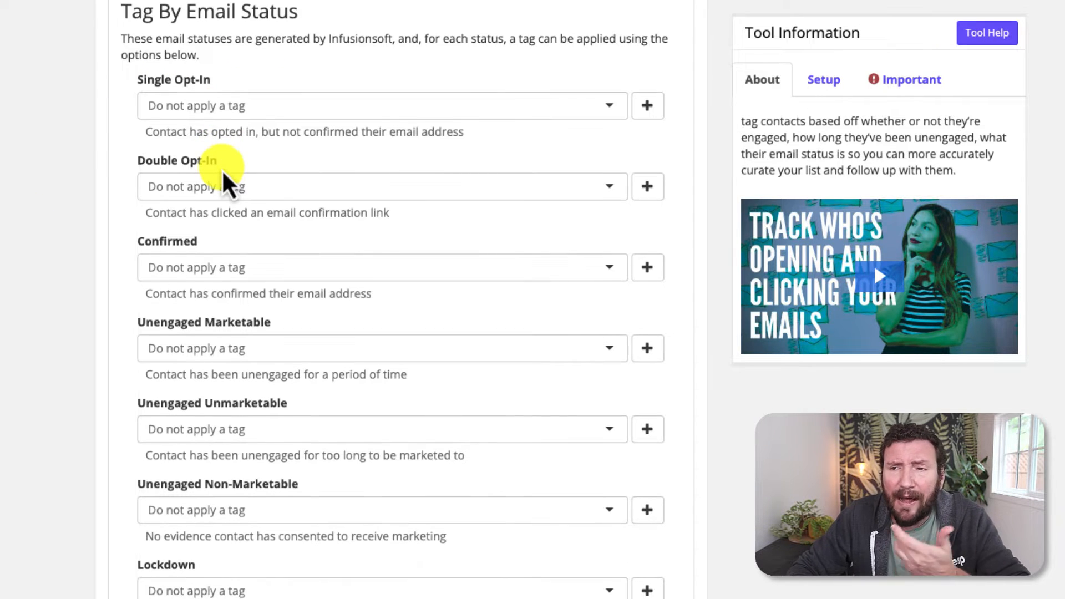
scroll(221, 166, down, 10)
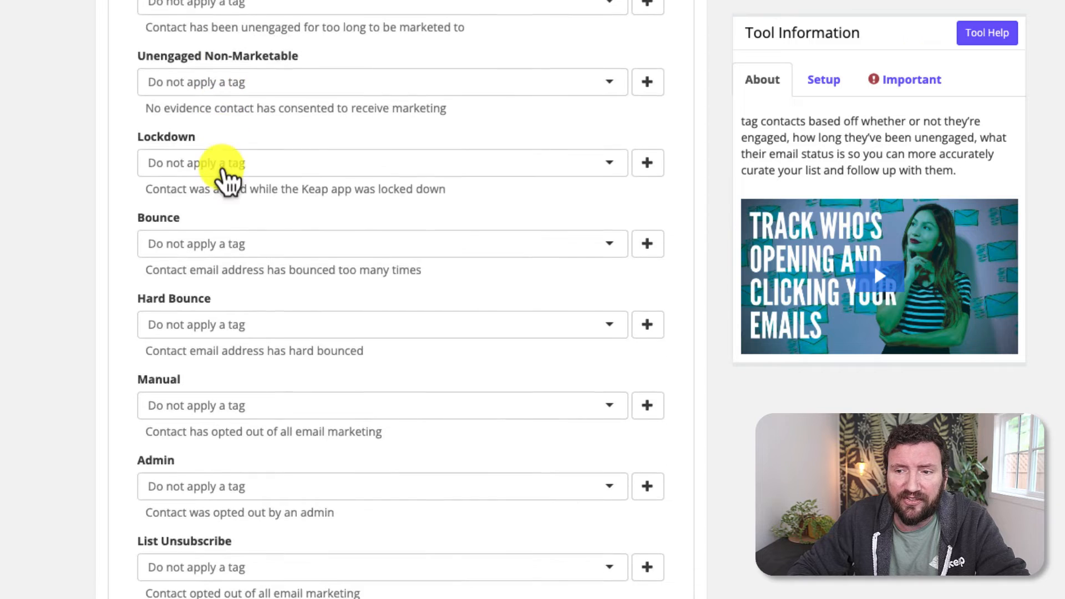
Step: Collapse Advanced Options and switch Enable bulk update on
scroll(225, 177, up, 18)
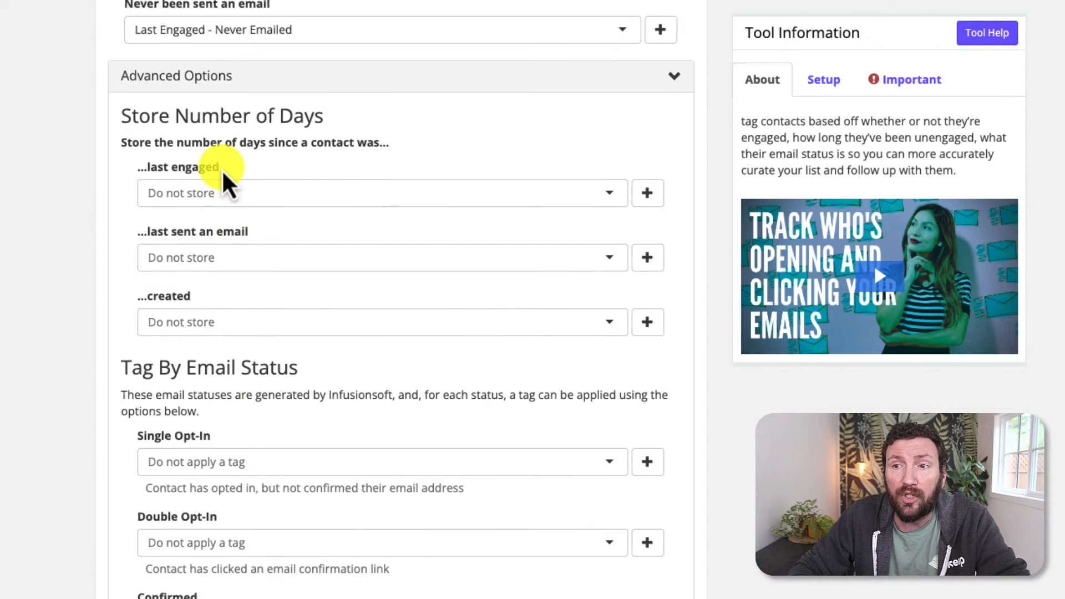
click(676, 86)
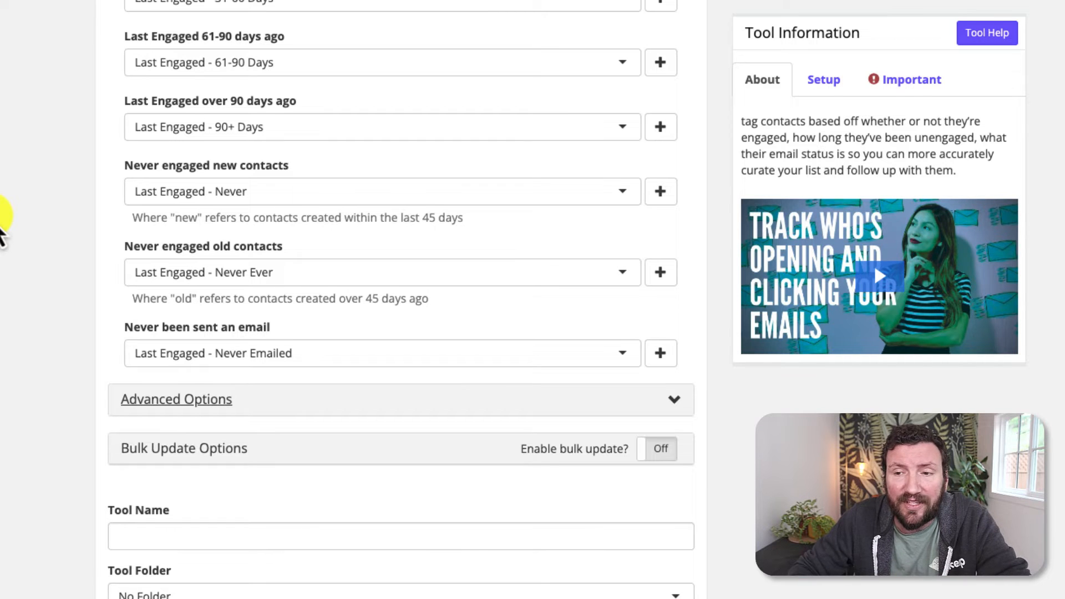
click(659, 448)
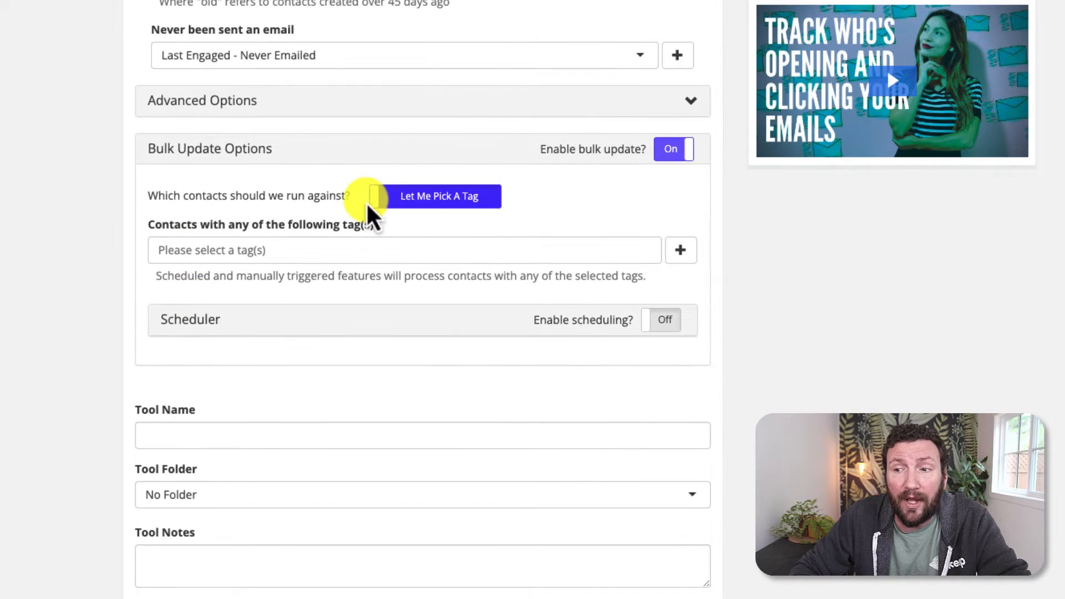
Step: Run the bulk update against the Entire Database and turn scheduling on
click(379, 200)
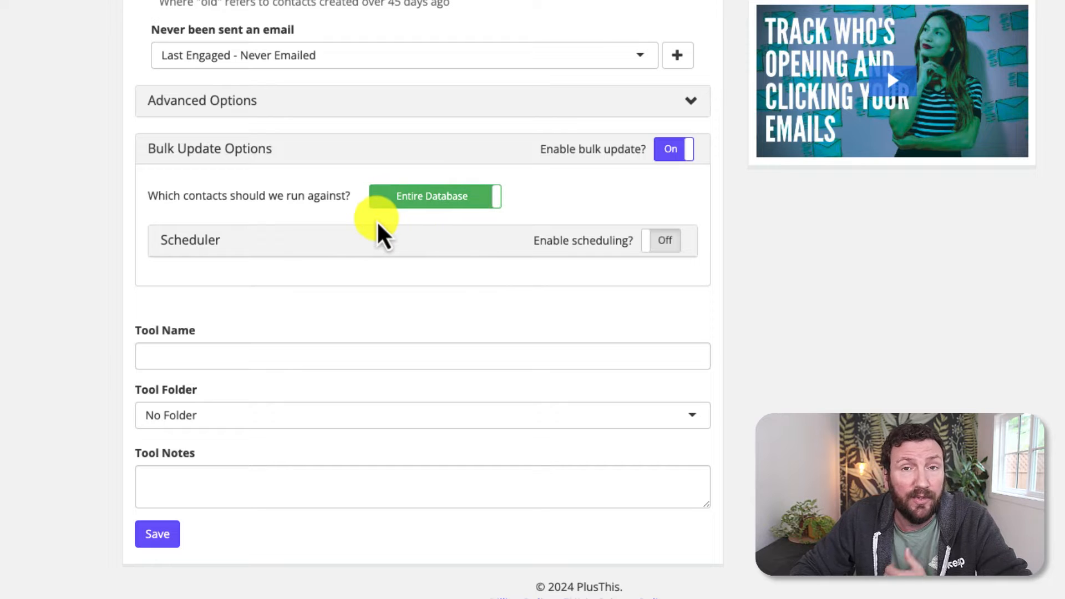
click(665, 241)
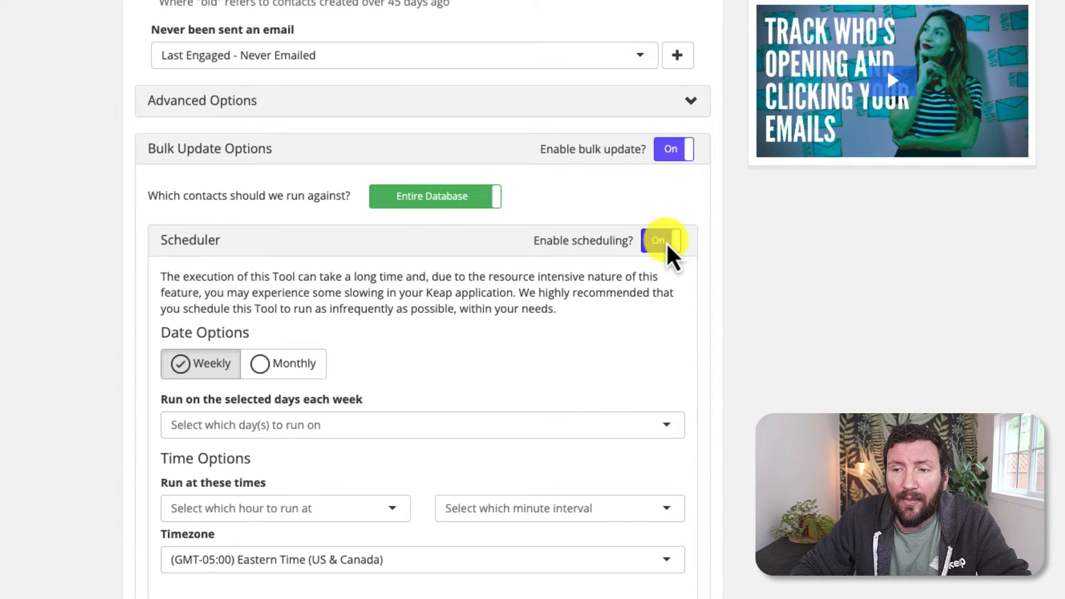
scroll(388, 355, down, 4)
scroll(244, 322, down, 1)
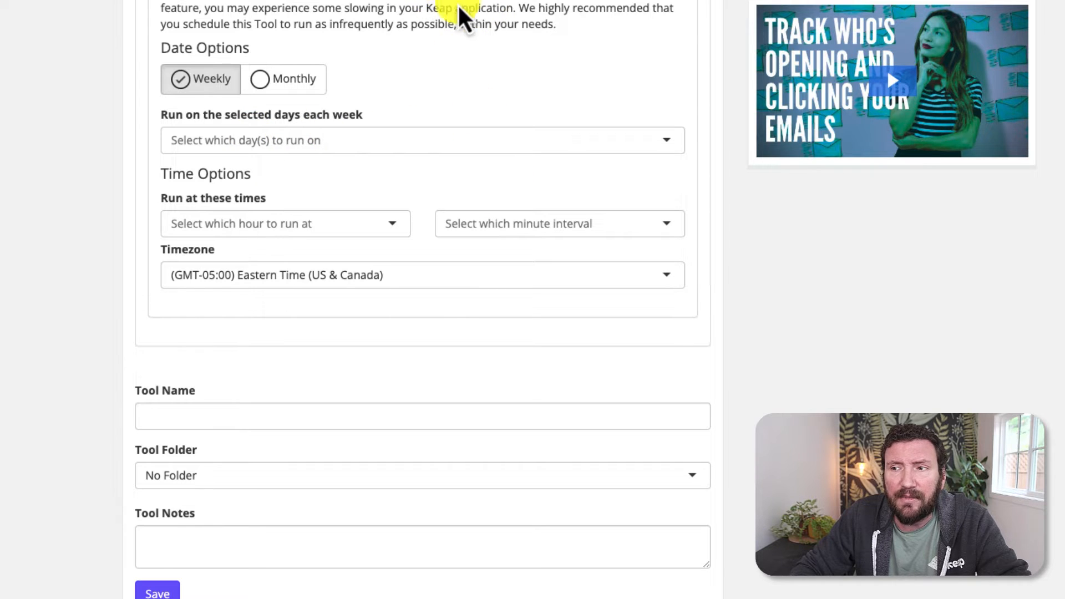
Step: Schedule weekly runs on Saturday at 11 PM, 15 minutes past, Pacific Time
click(319, 143)
click(258, 296)
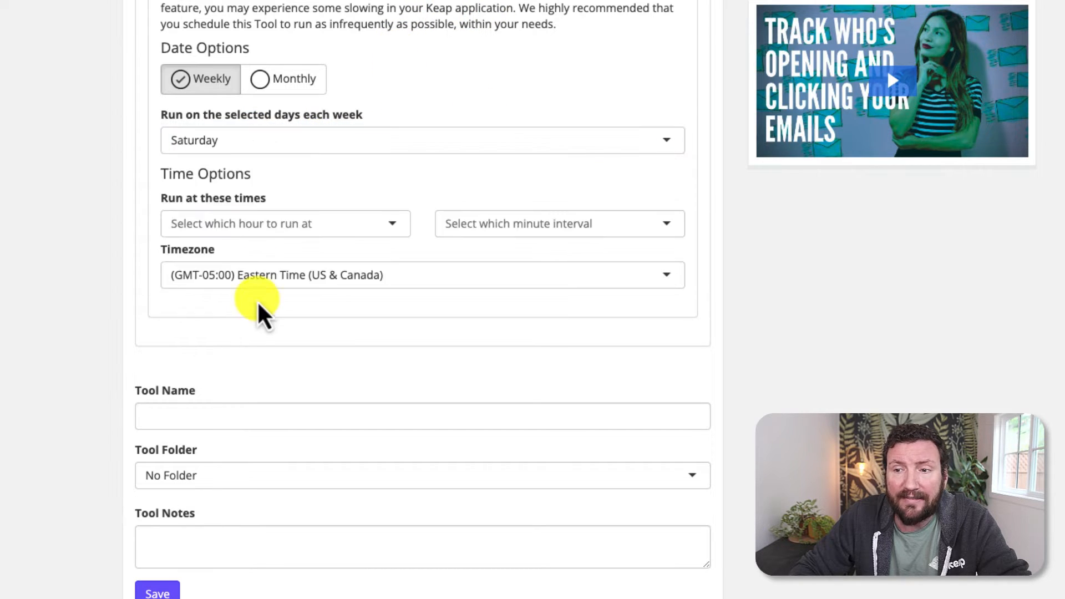
click(292, 224)
scroll(289, 378, down, 5)
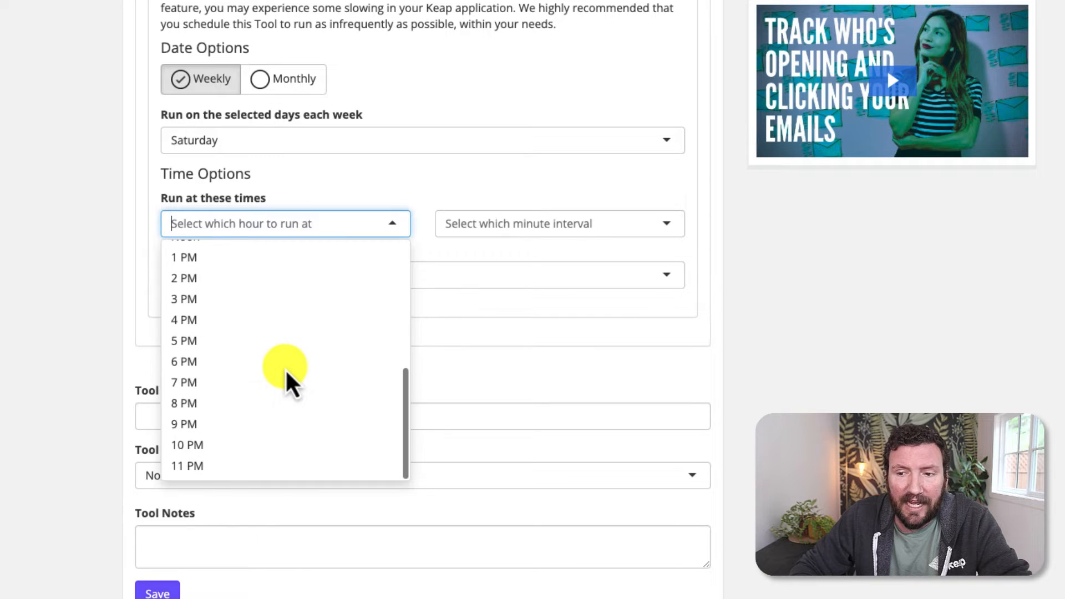
click(267, 467)
click(557, 244)
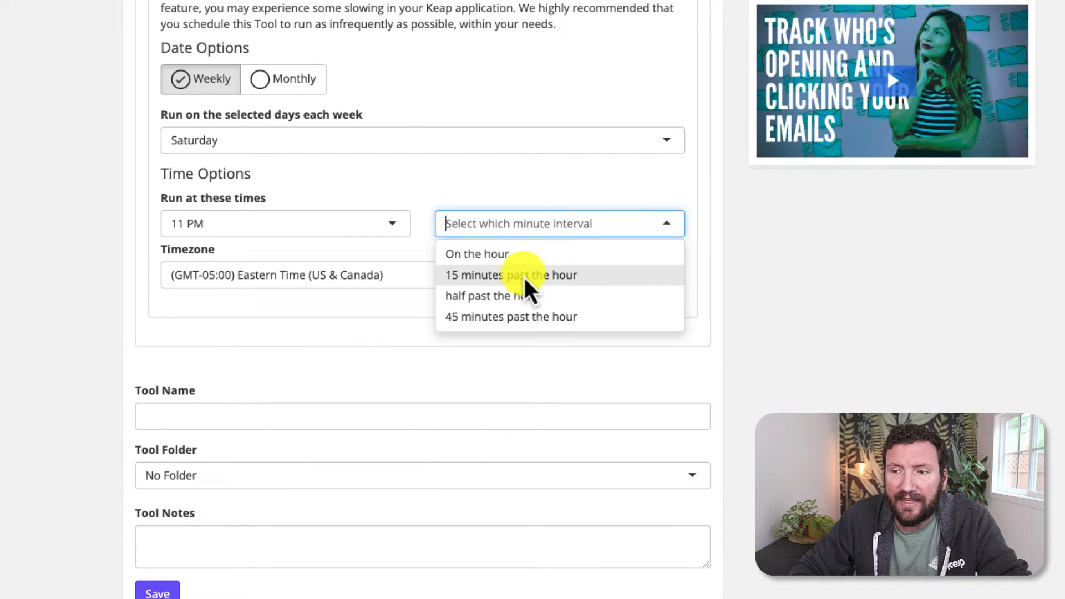
click(524, 276)
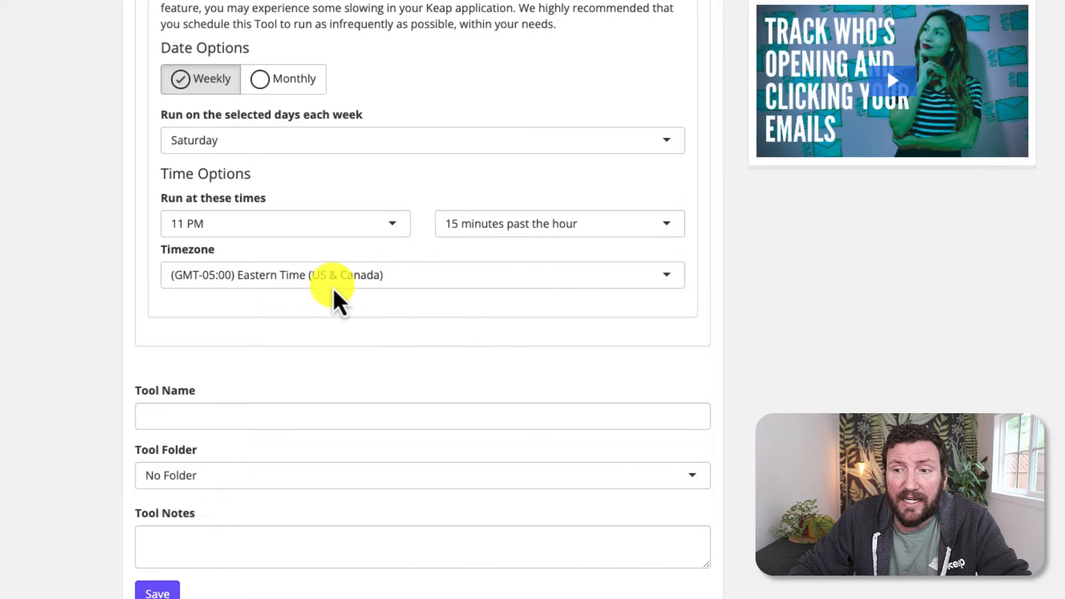
click(316, 277)
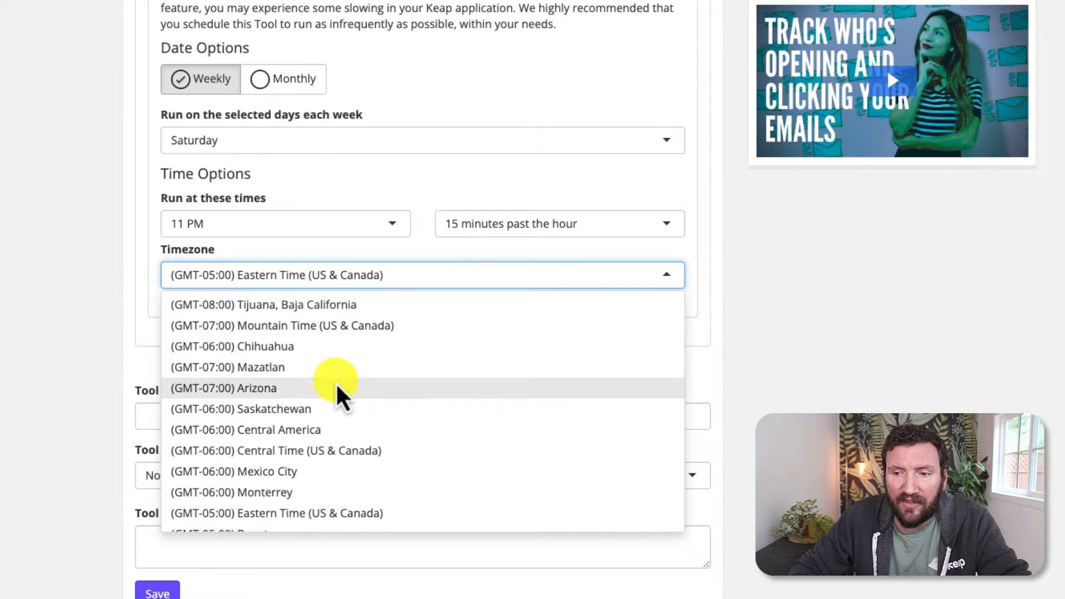
scroll(336, 391, up, 3)
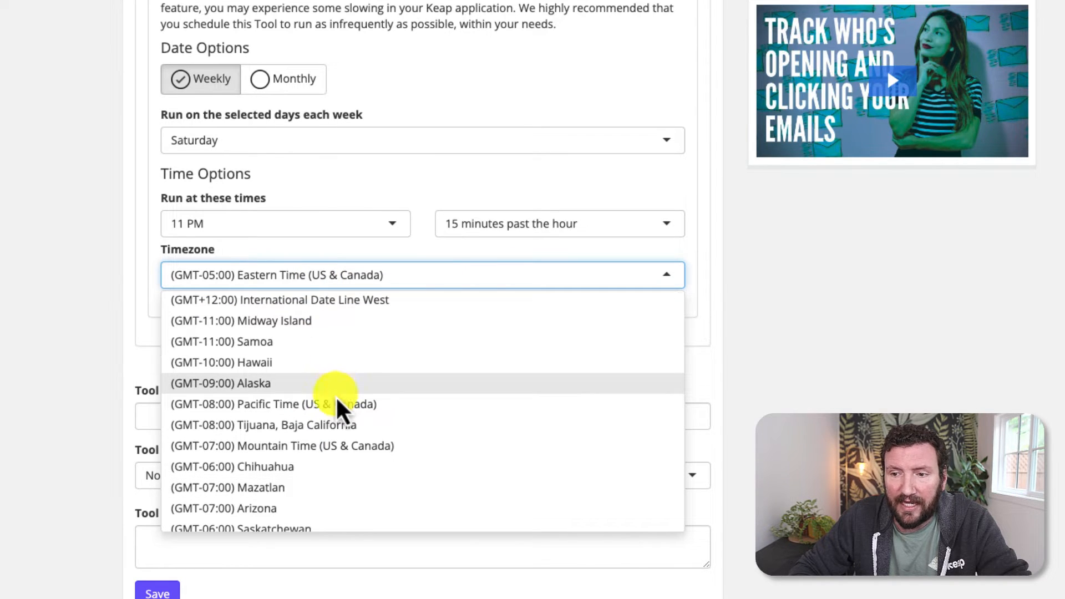
click(336, 403)
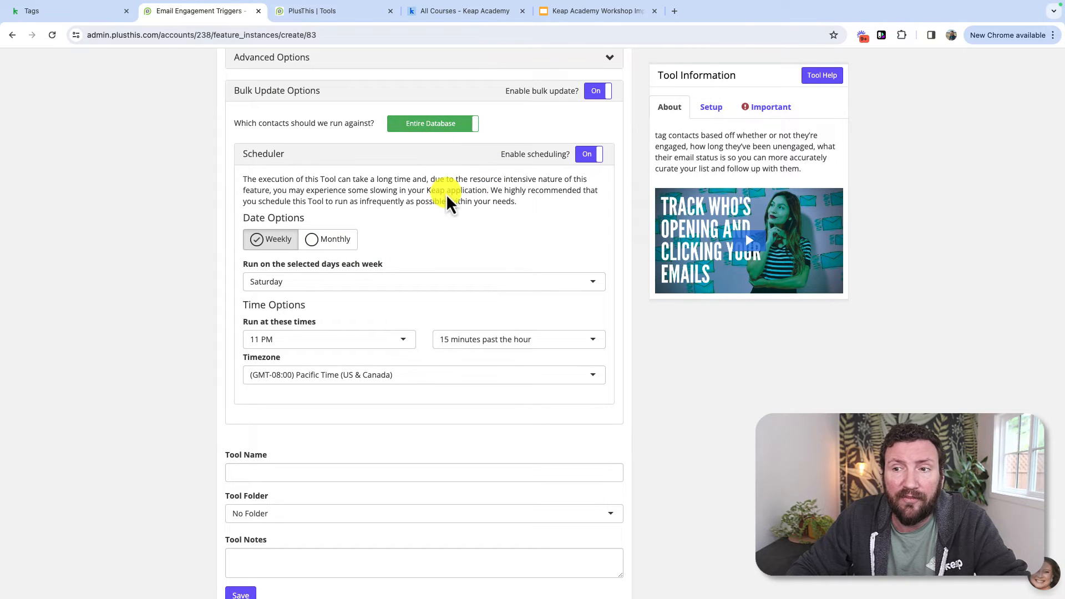
Step: Name the tool 'Email Engagement Processor' and submit the form
scroll(446, 194, up, 1)
scroll(454, 203, down, 2)
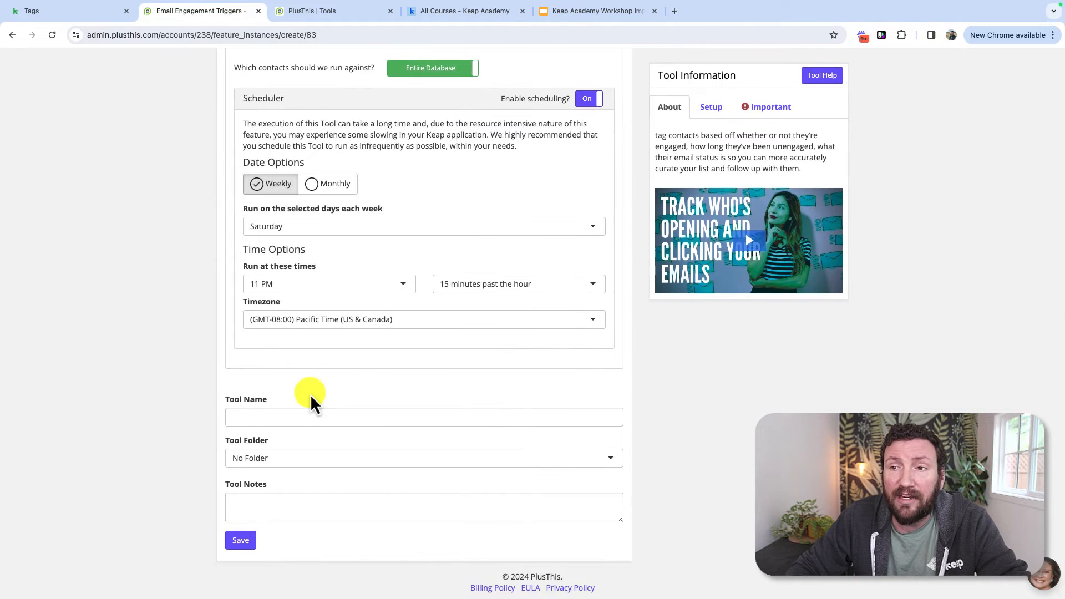
click(251, 417)
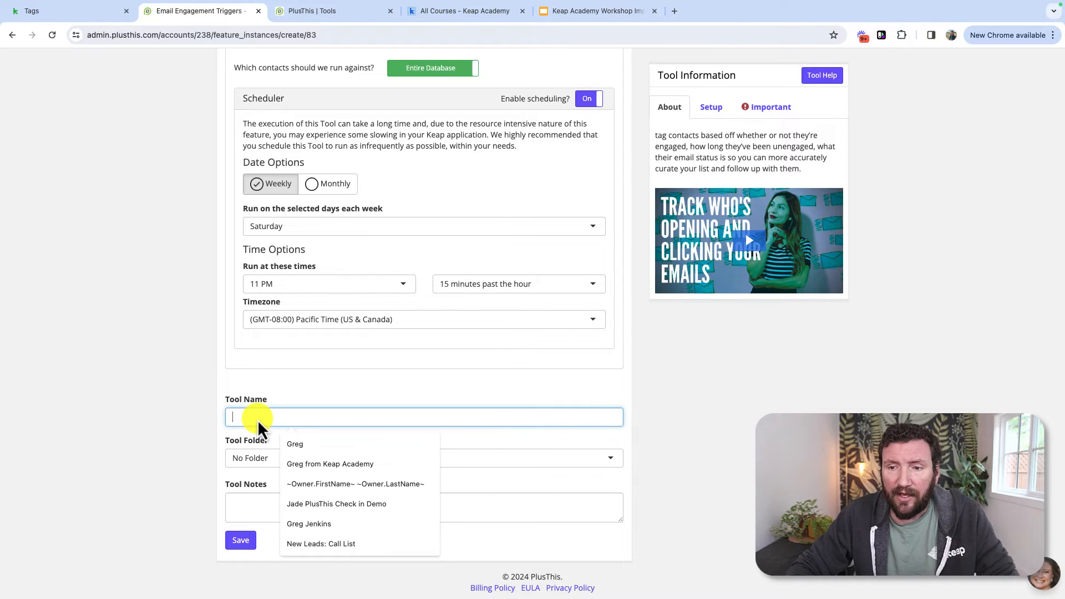
text(Engagement)
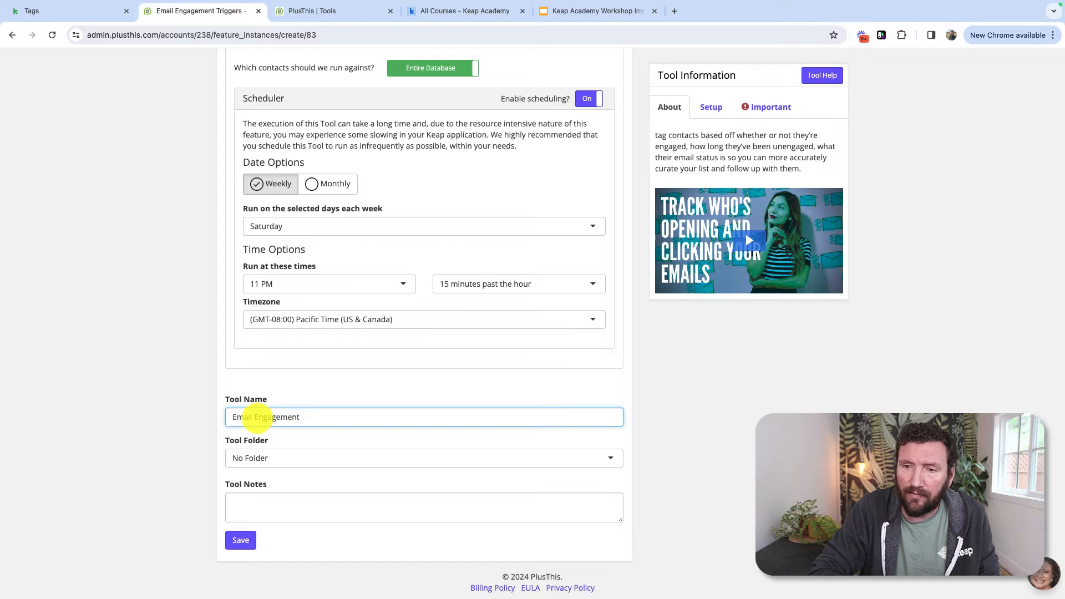
text( Processor)
key(Return)
Step: Put the tool in the Admin tool folder
click(287, 458)
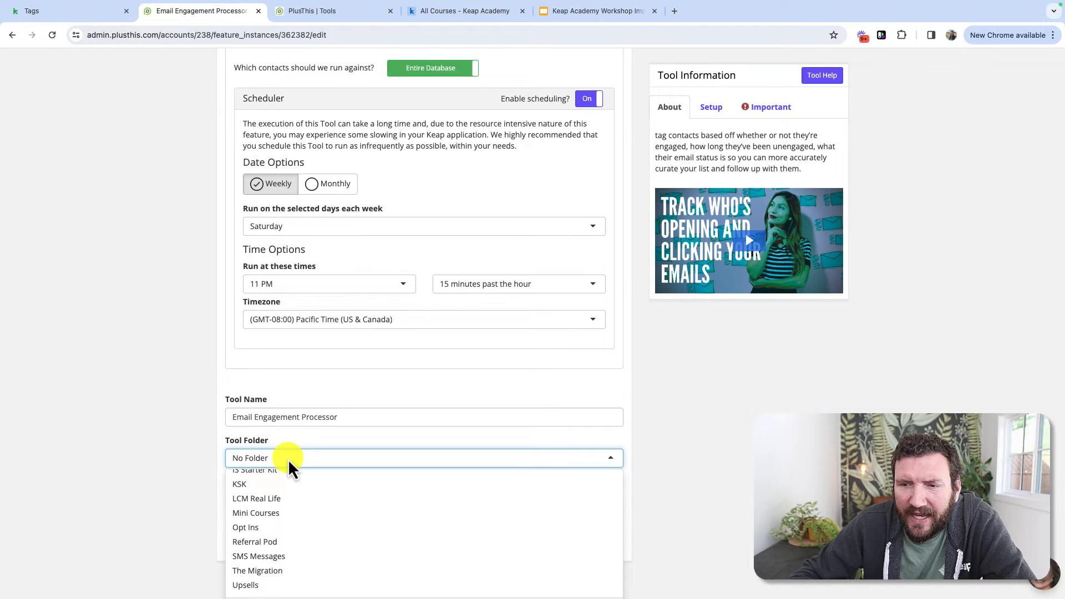
scroll(298, 491, up, 3)
click(284, 495)
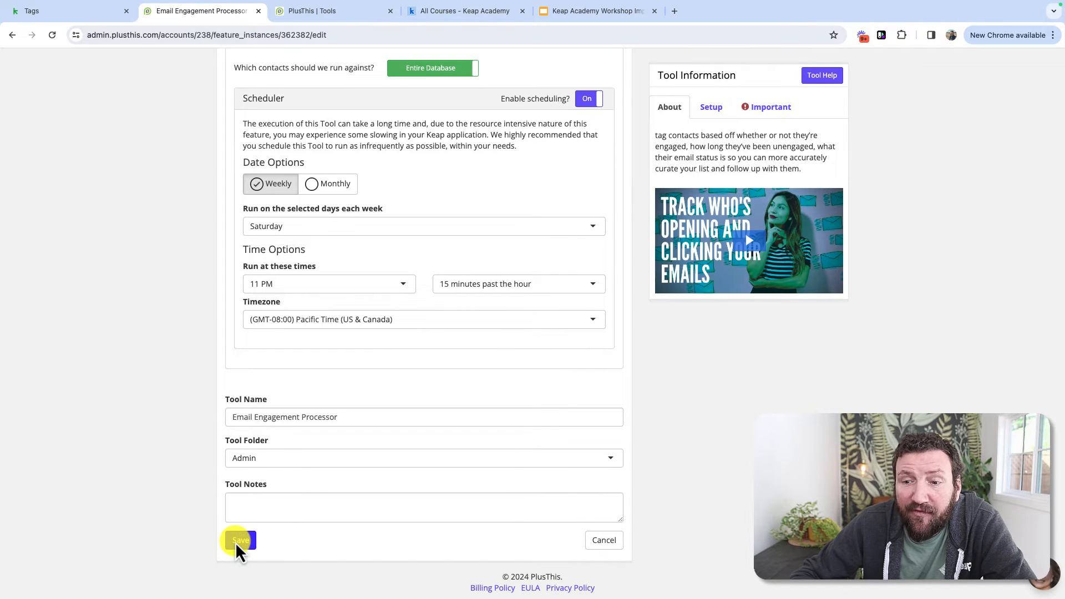
scroll(180, 347, up, 15)
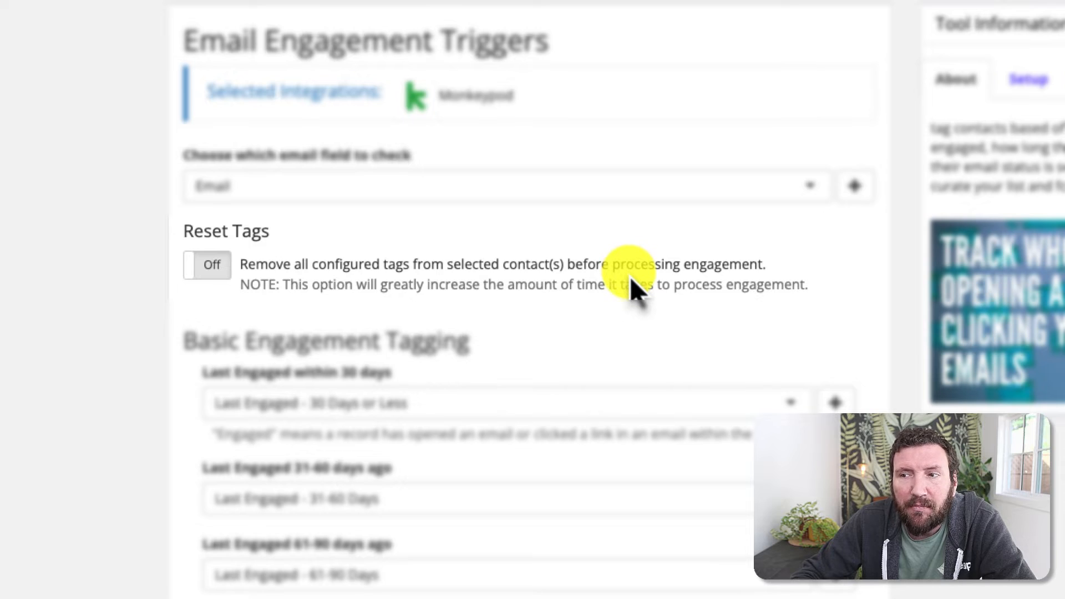
Step: Turn Reset Tags on and save, giving Saturday runs at 11:15 pm PST
scroll(630, 285, down, 3)
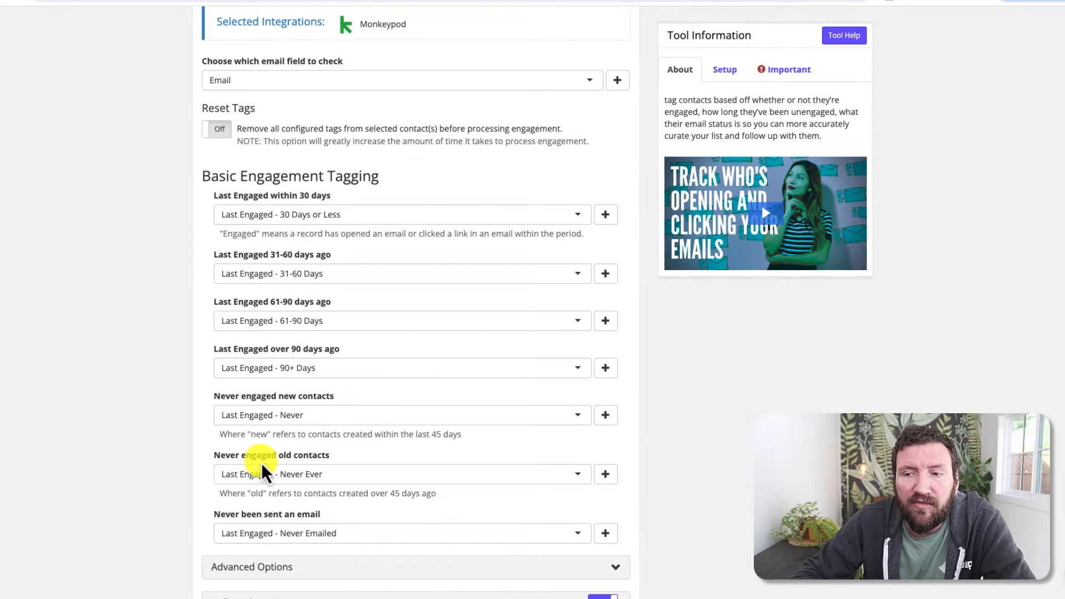
click(217, 134)
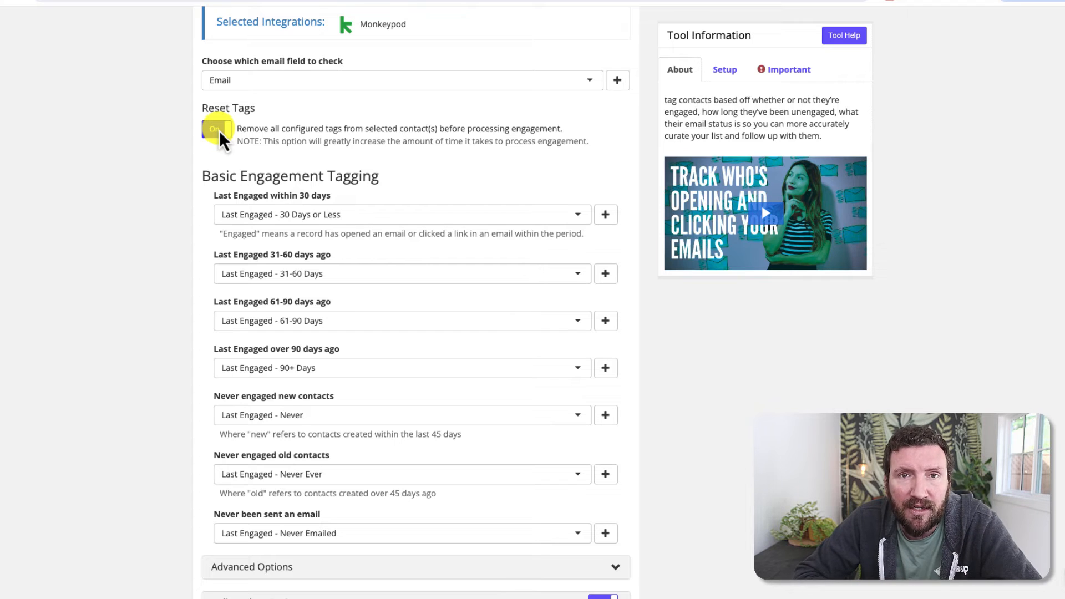
scroll(340, 316, down, 10)
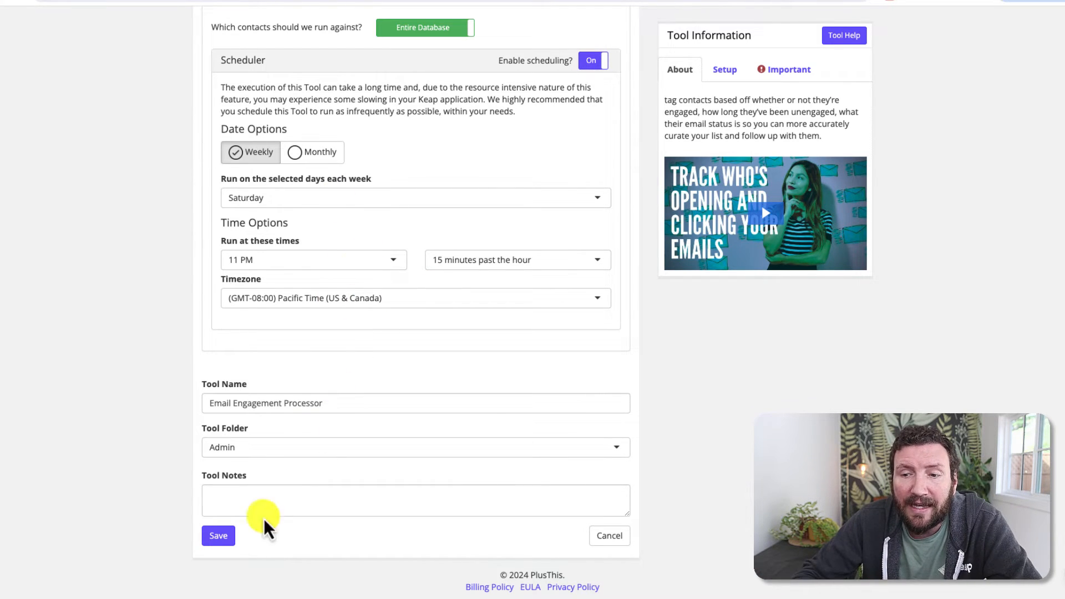
click(225, 541)
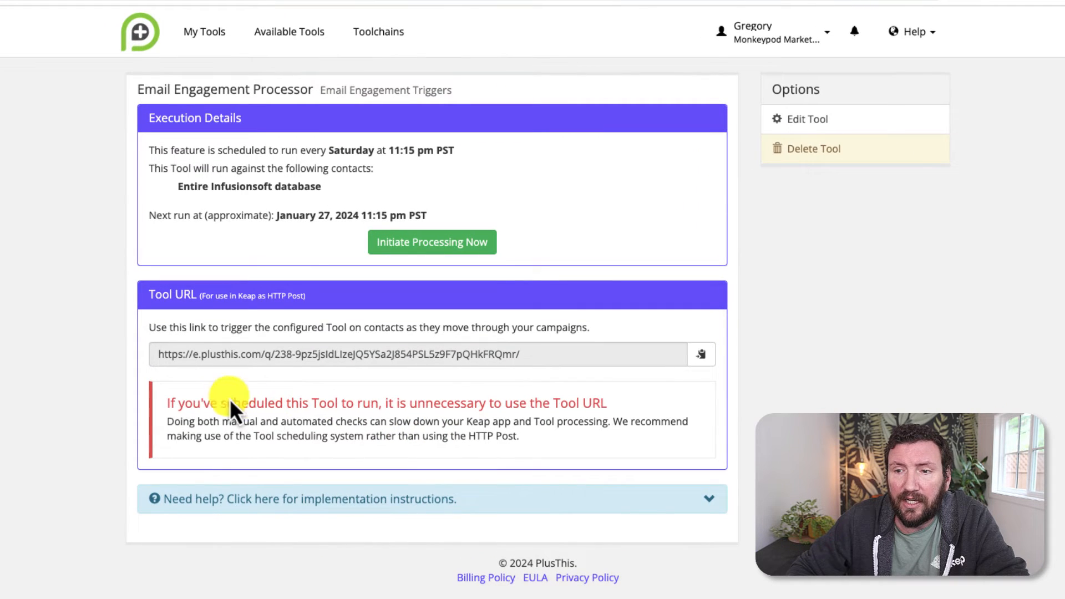
Step: Review the Tool URL warning and description, then start a manual run of the Email Engagement Processor
drag(193, 402, 401, 409)
click(591, 412)
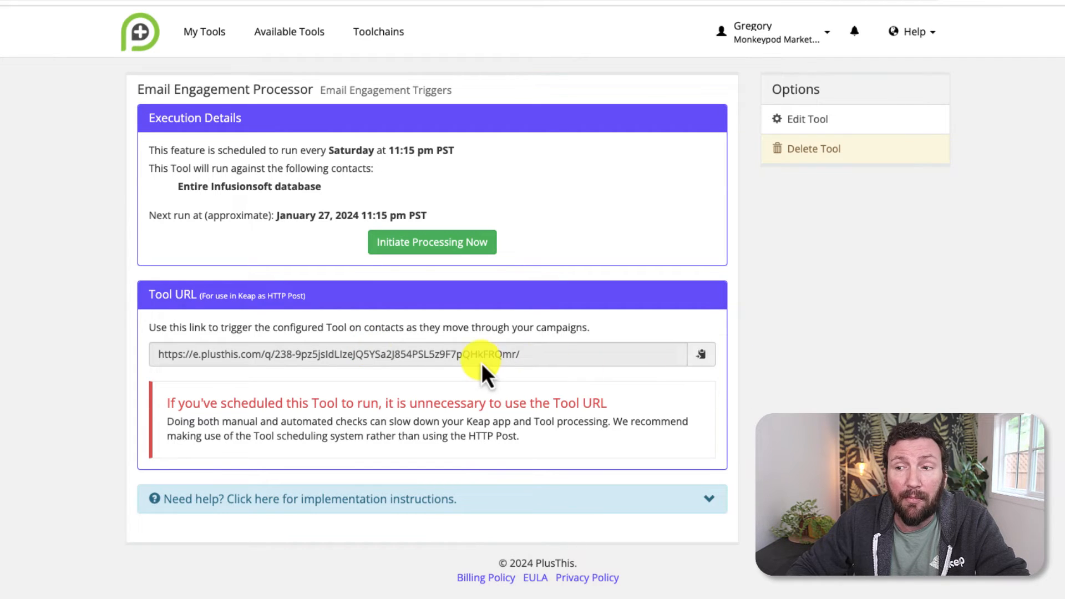
drag(201, 330, 555, 334)
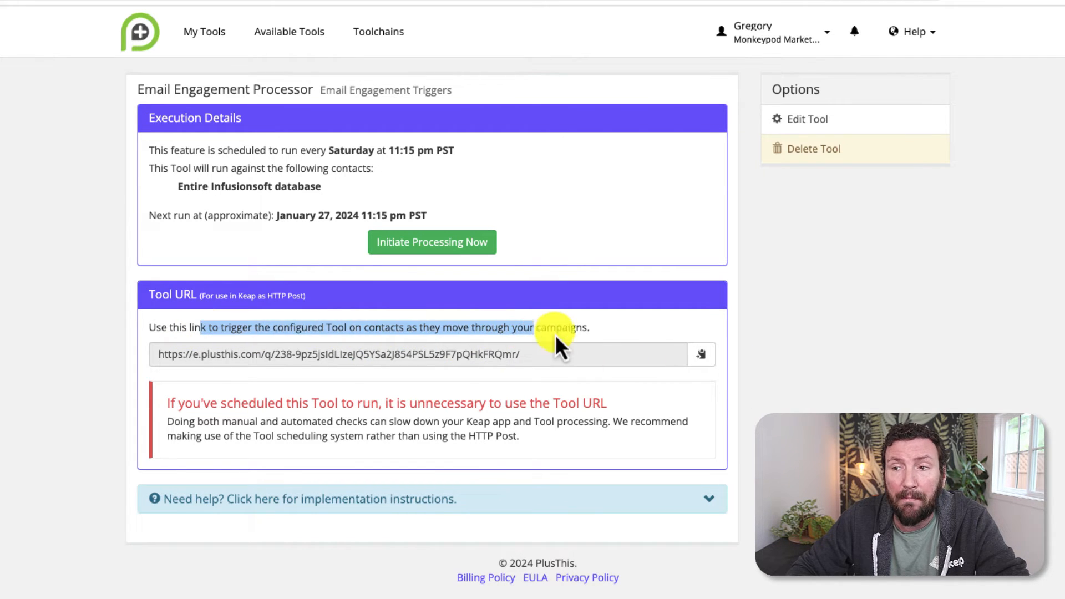
click(594, 335)
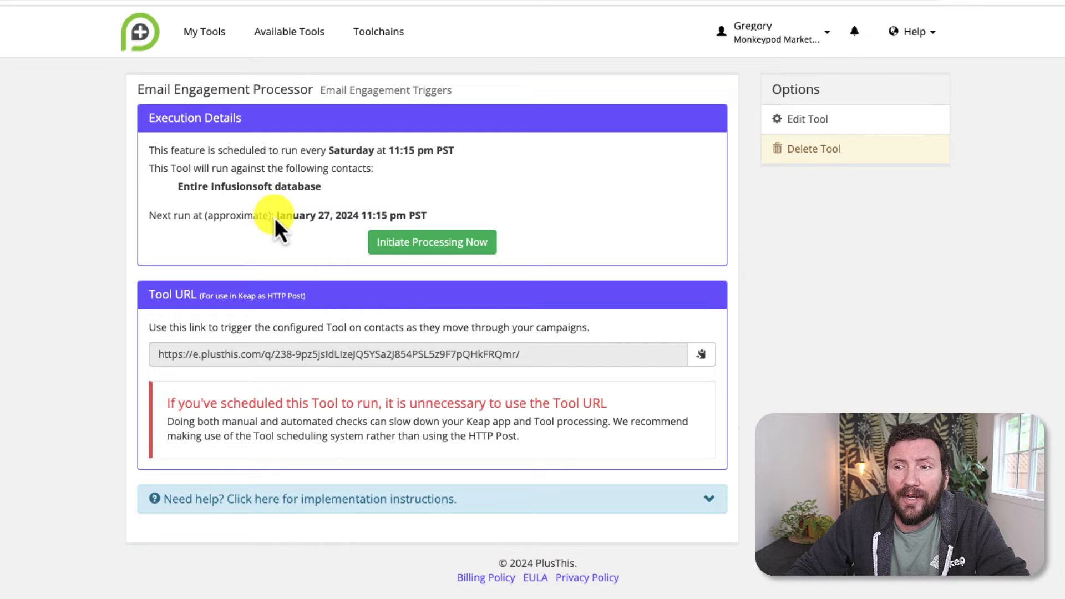
click(330, 220)
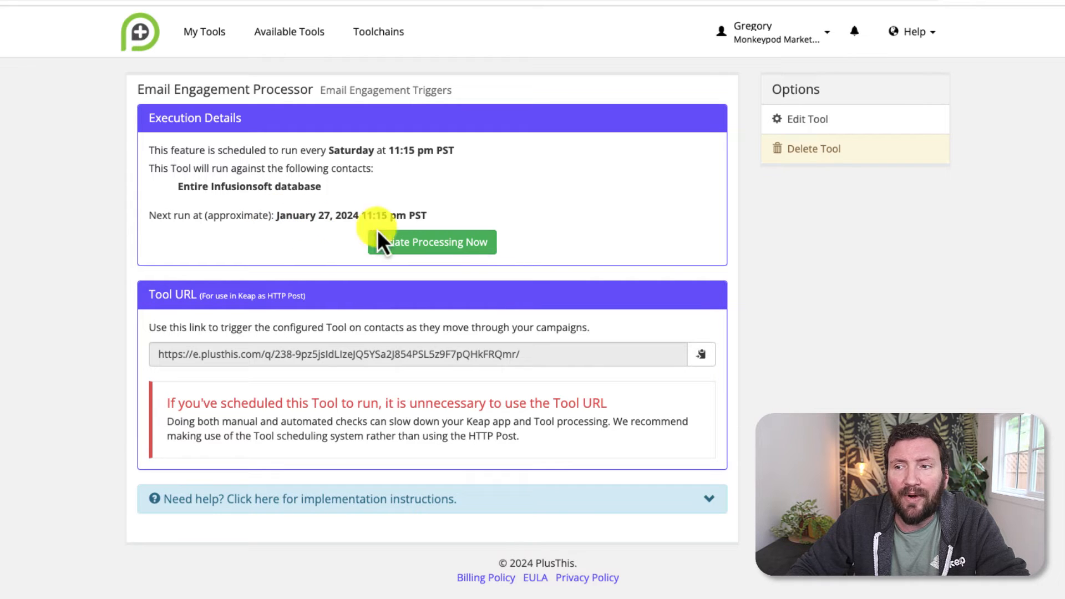
click(475, 245)
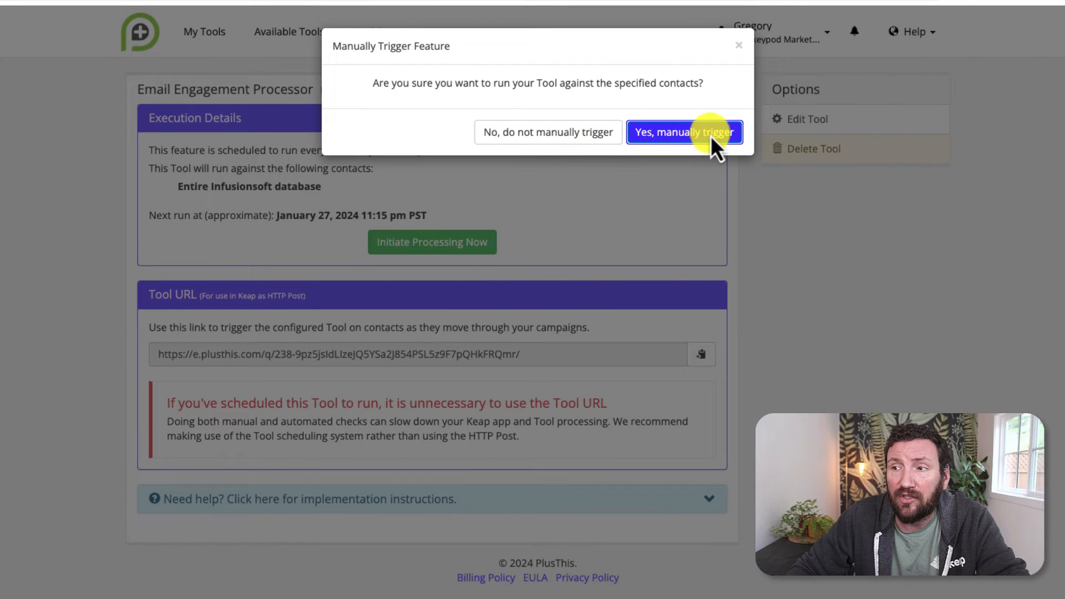
Step: Confirm 'Yes, manually trigger' to run the tool against the entire Infusionsoft database
click(711, 135)
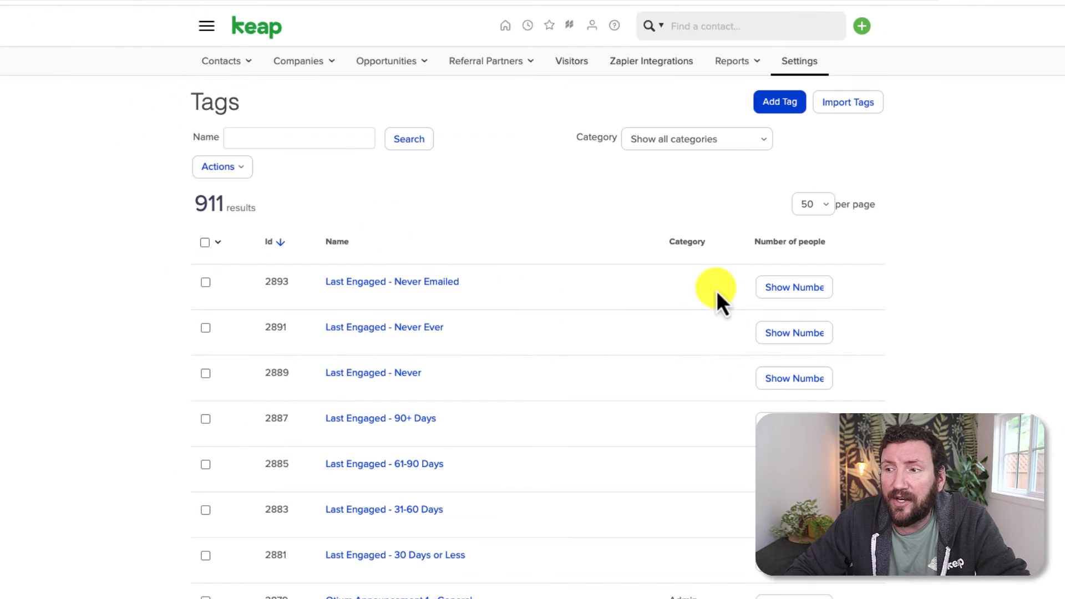
Step: Show people counts for the Last Engaged tags, all still 0, after checking PlusThis progress
click(774, 289)
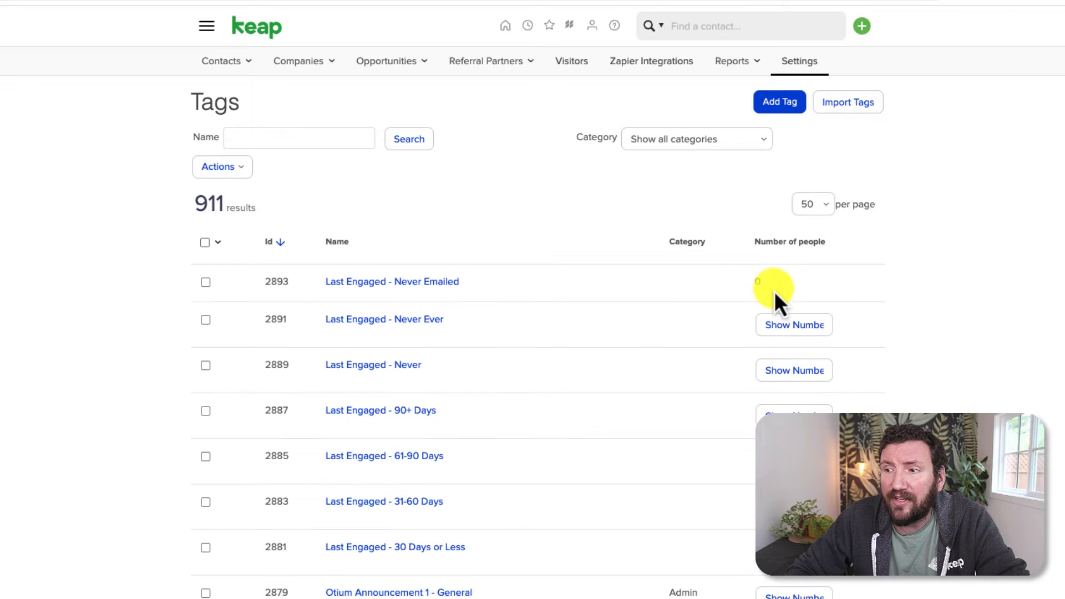
click(793, 323)
click(799, 361)
click(805, 395)
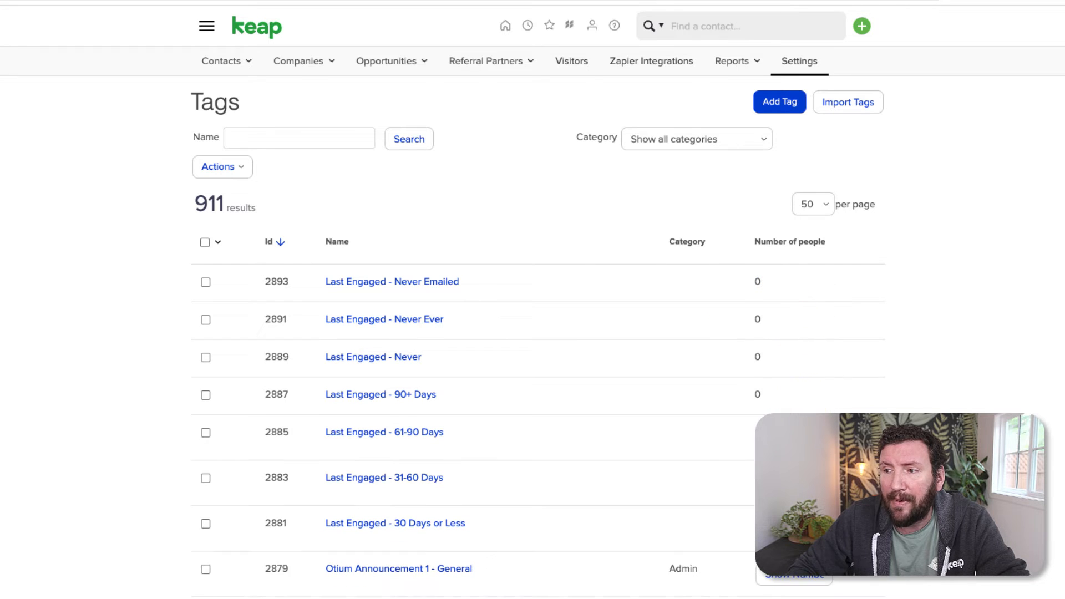
click(803, 474)
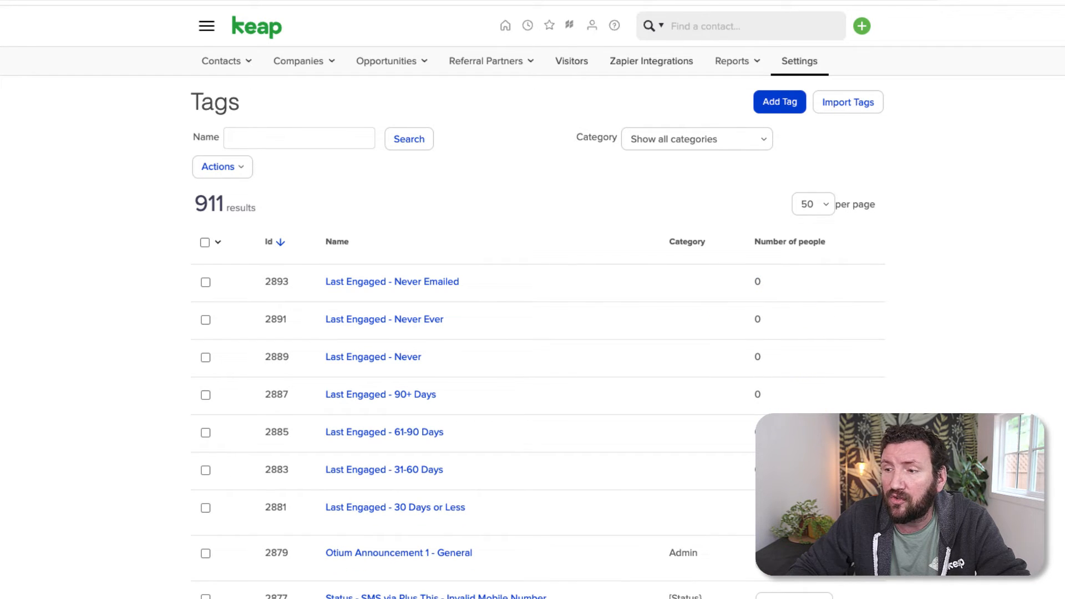
click(803, 513)
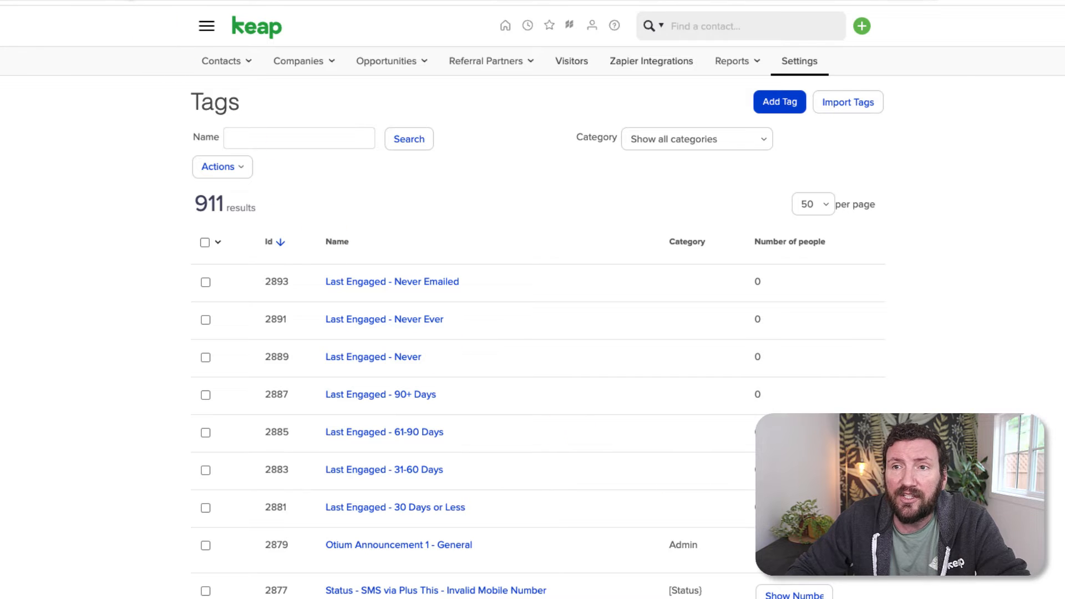
click(123, 1)
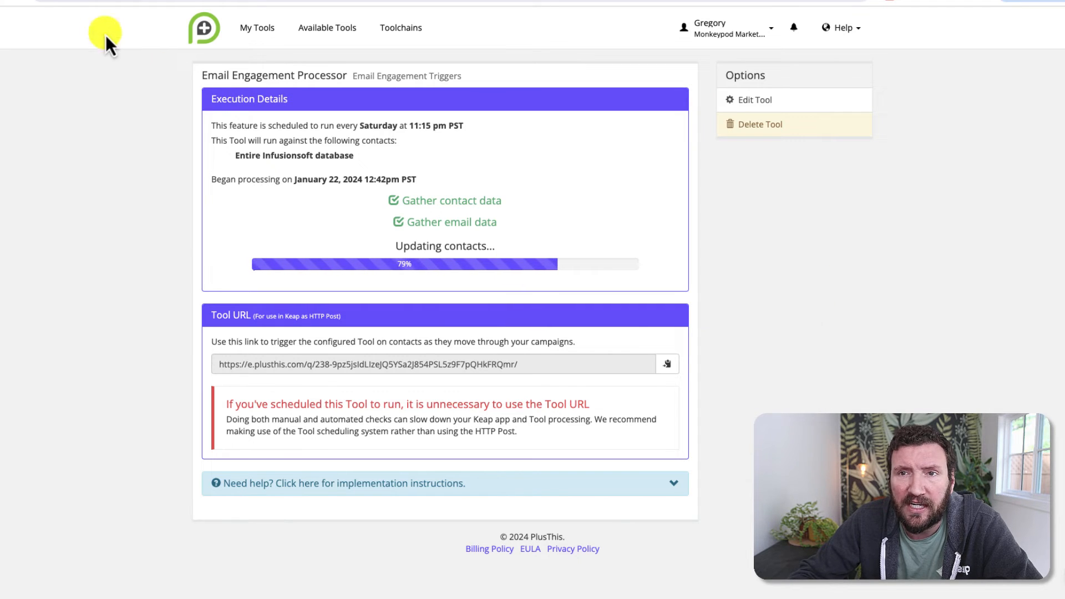
click(106, 0)
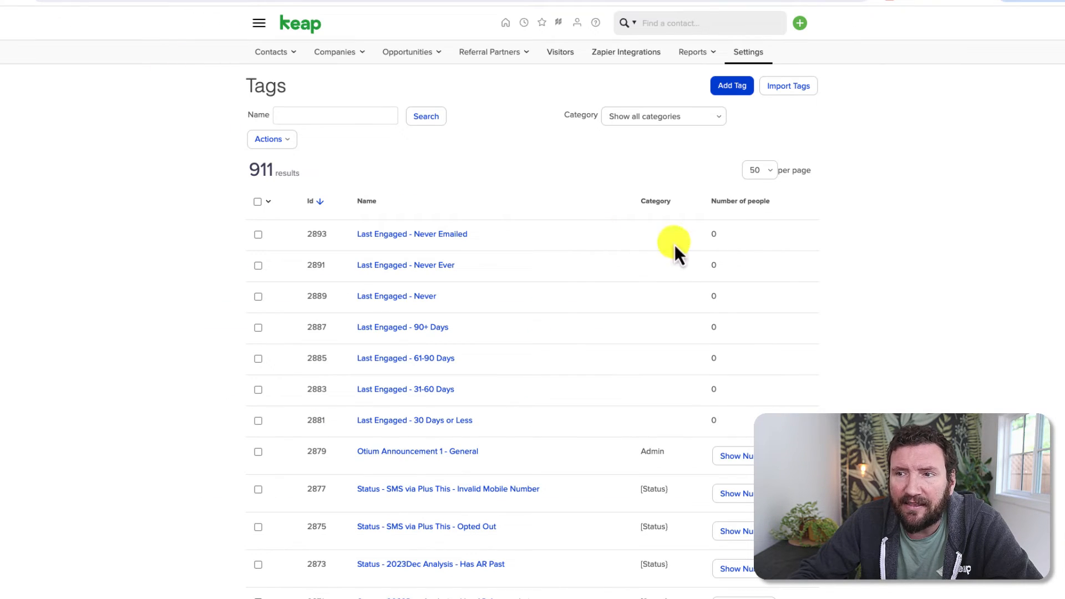
Step: Reload Tags and show all seven Last Engaged counts: 90+ Days 11973, Never Ever 1818, 30 Days or Less 983
click(13, 1)
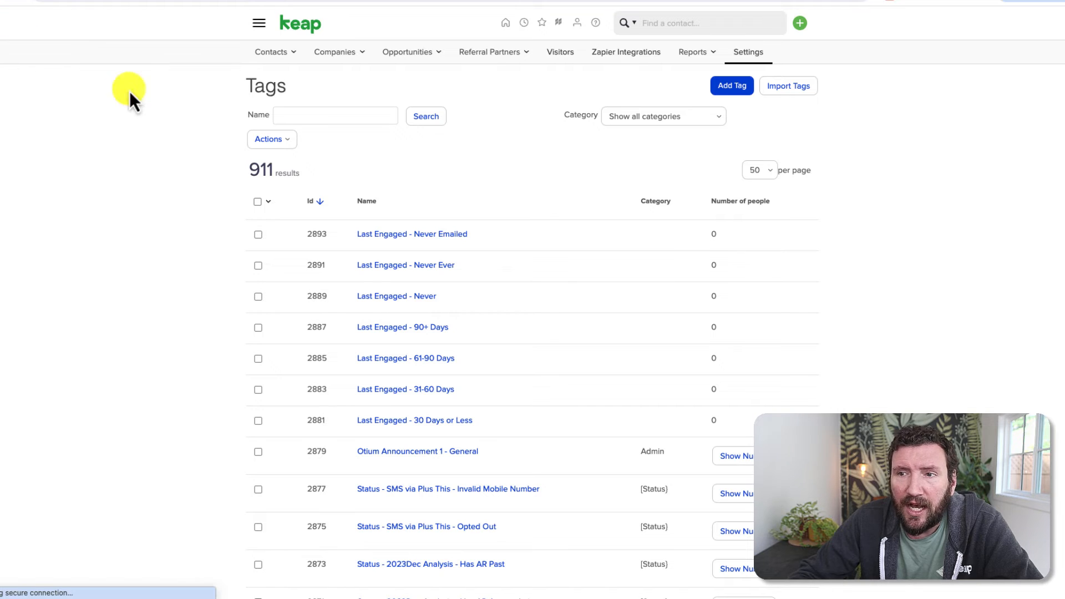
click(745, 239)
click(753, 270)
click(752, 302)
click(752, 332)
click(750, 363)
click(749, 391)
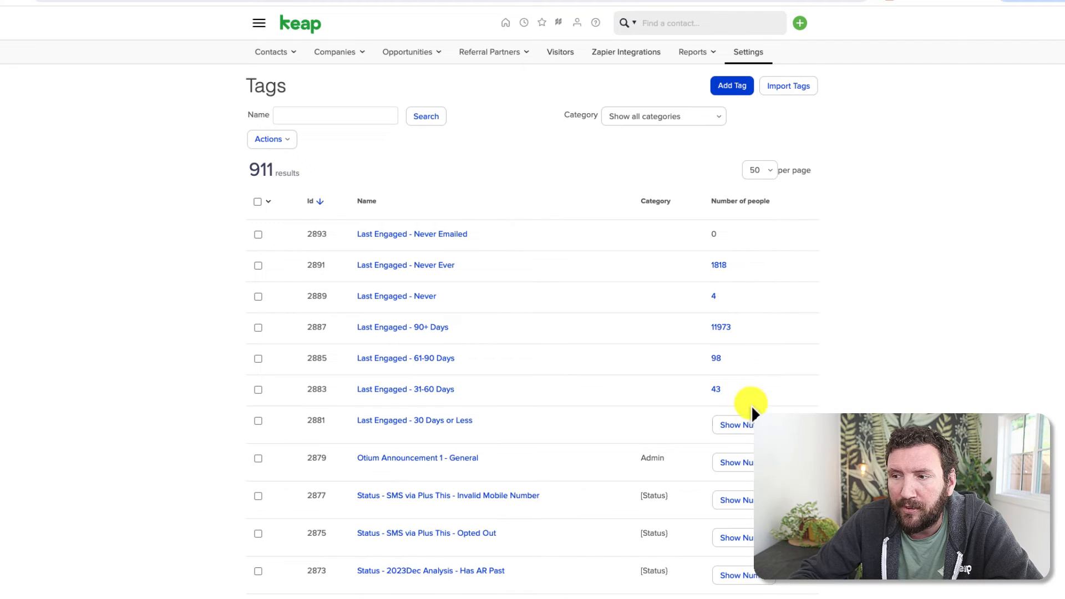
click(749, 423)
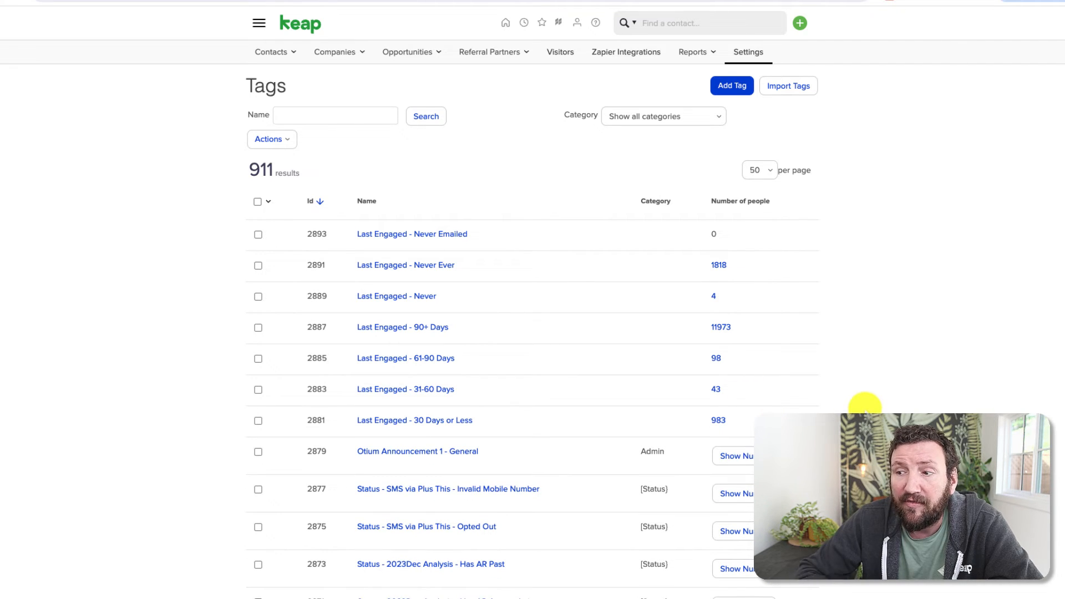